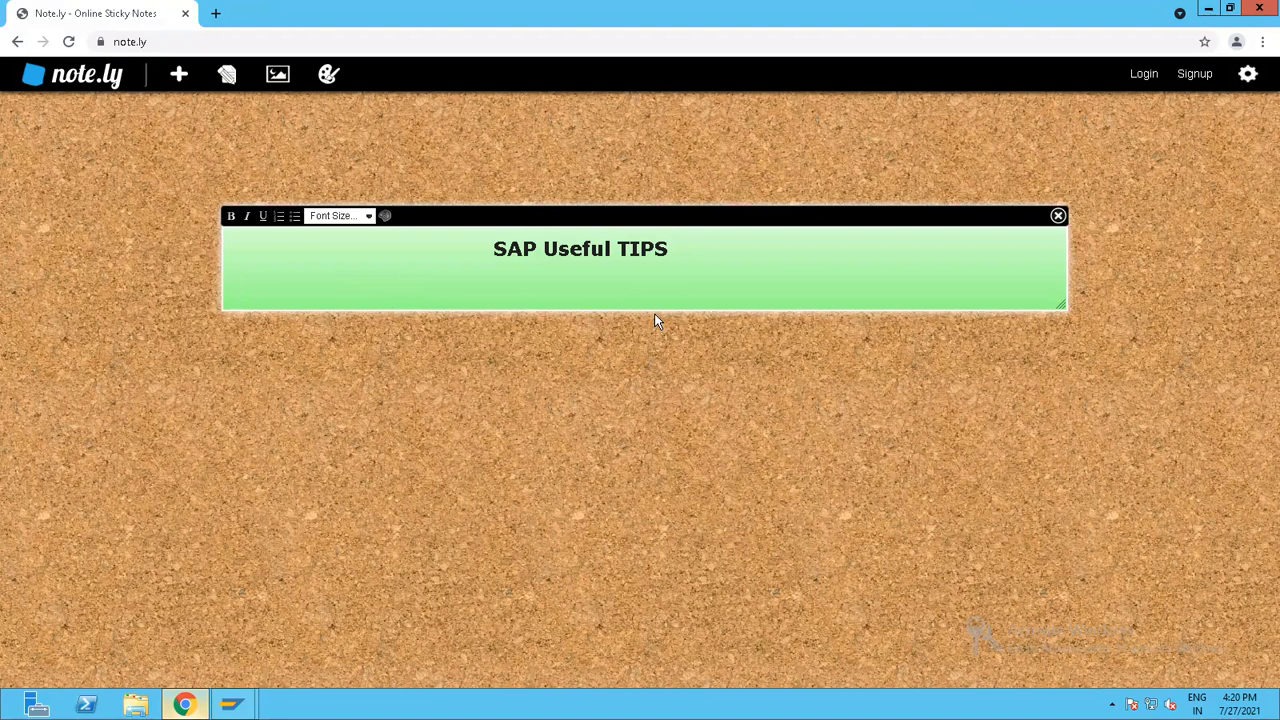
Add the line "1 . Change the colour of system --" below the SAP Useful TIPS heading in the sticky note.
type("1 . Change t")
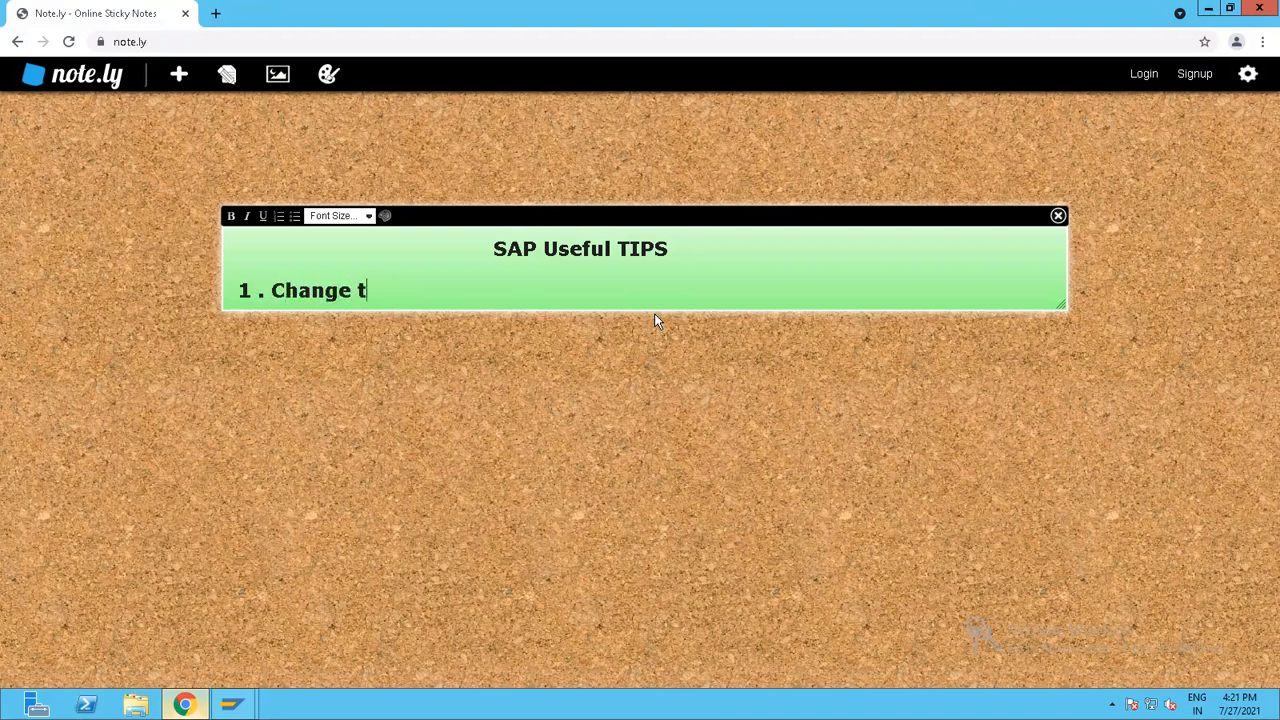
type("he colour ")
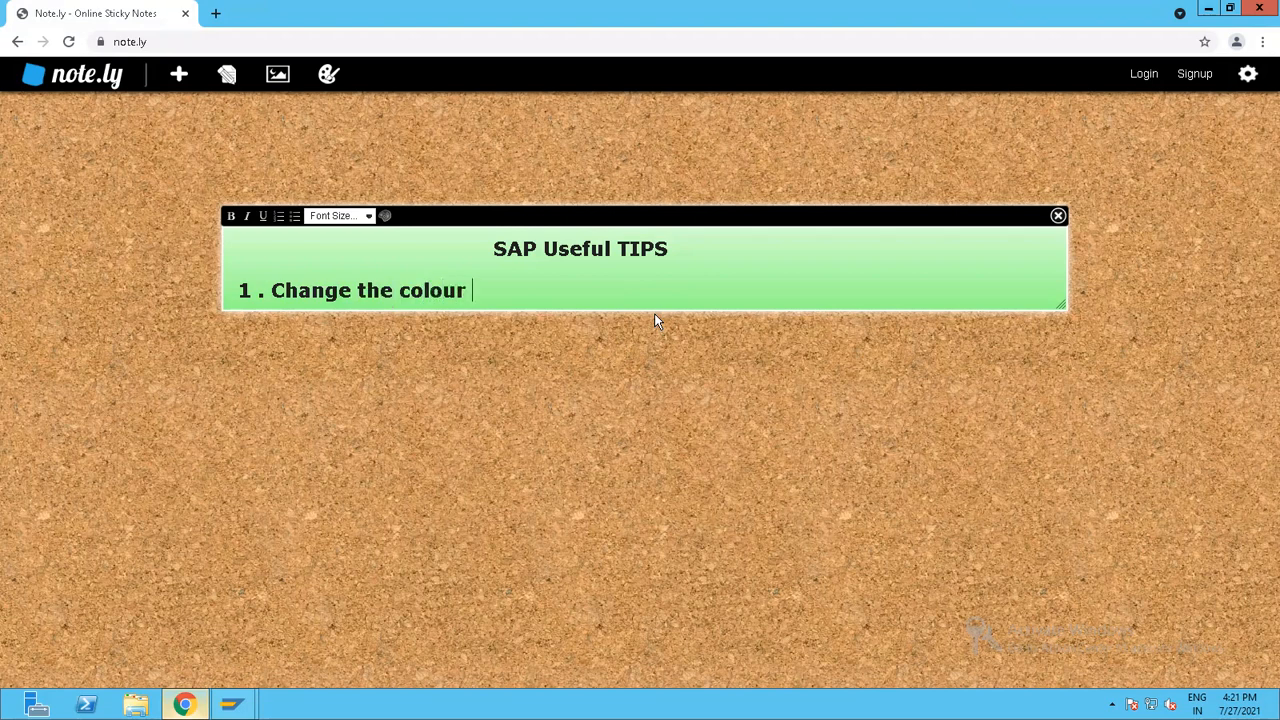
type("of system")
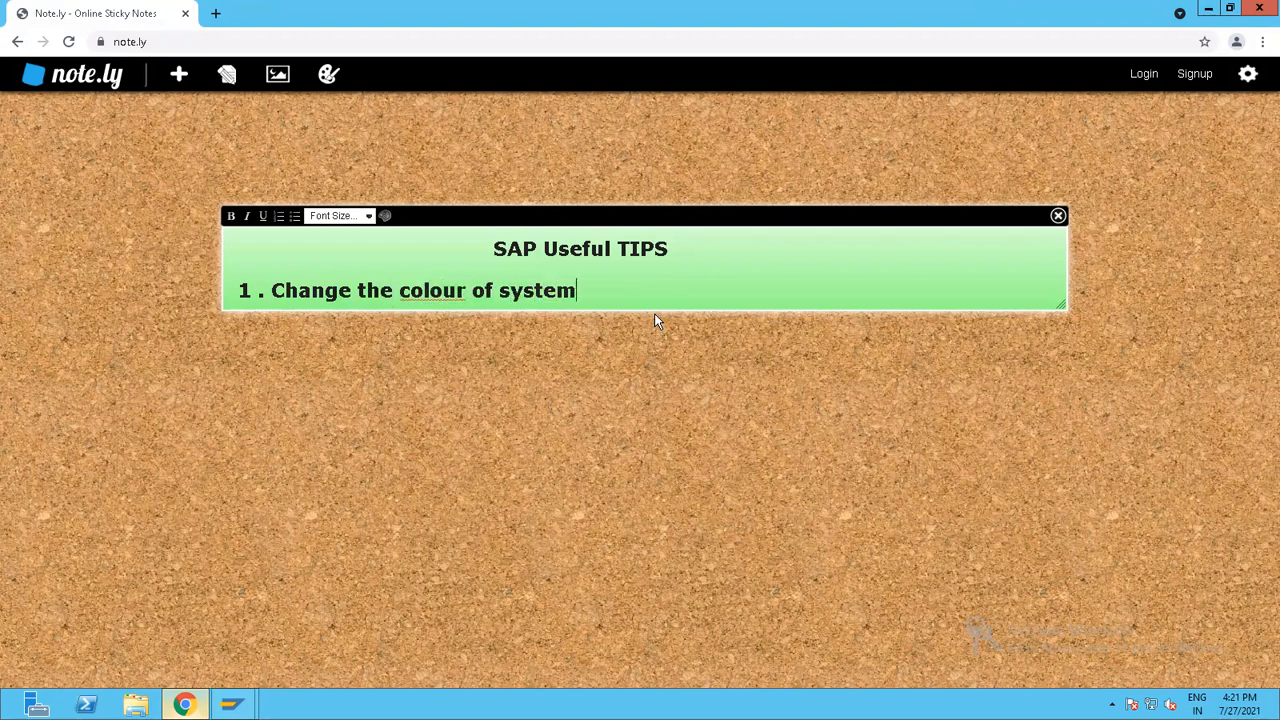
type("  --")
key("Return")
key("Return")
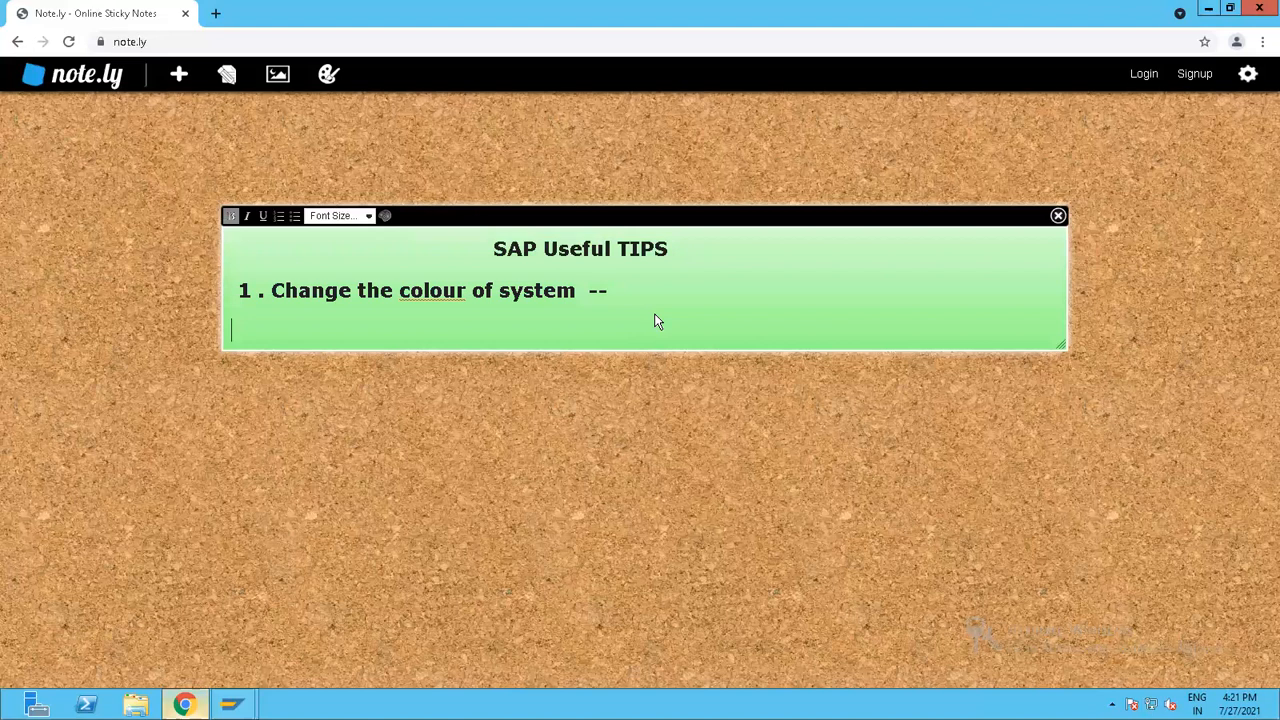
Add the line "Production ----------- Replicating the test" to the note, correcting the misspelled "Replicating".
type("Pro")
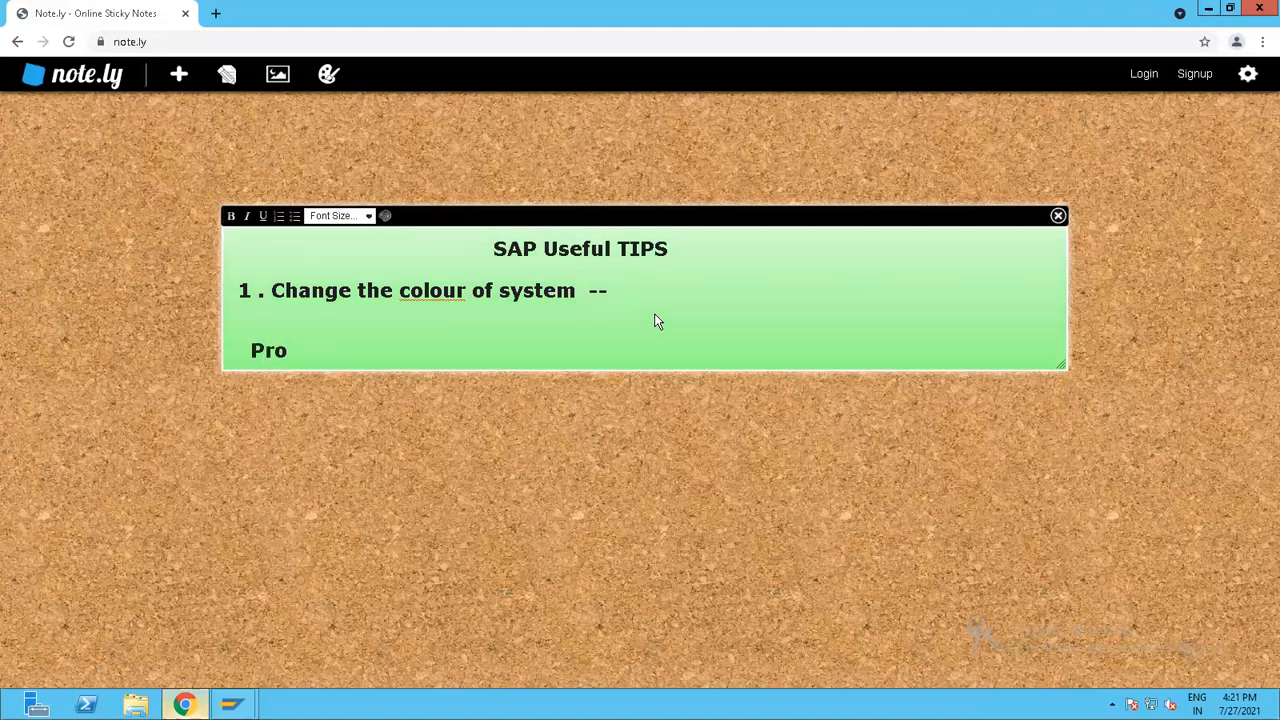
type("duction ")
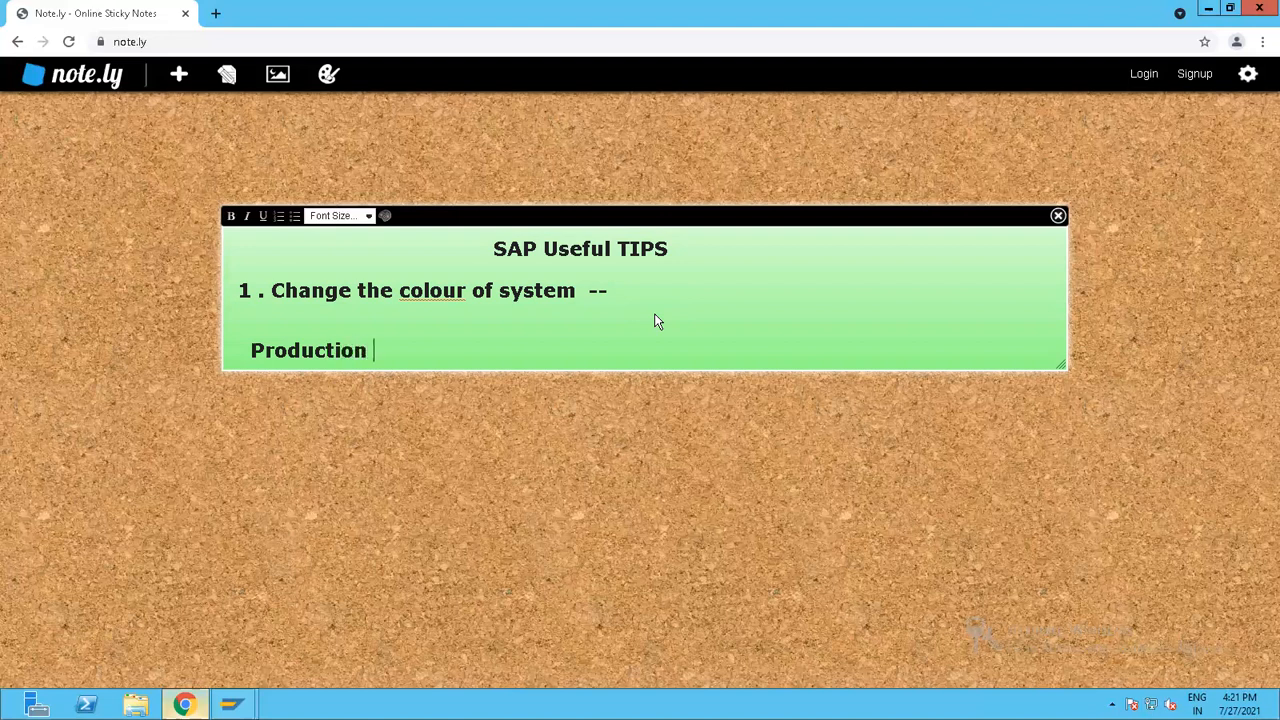
type("  ----------- Res")
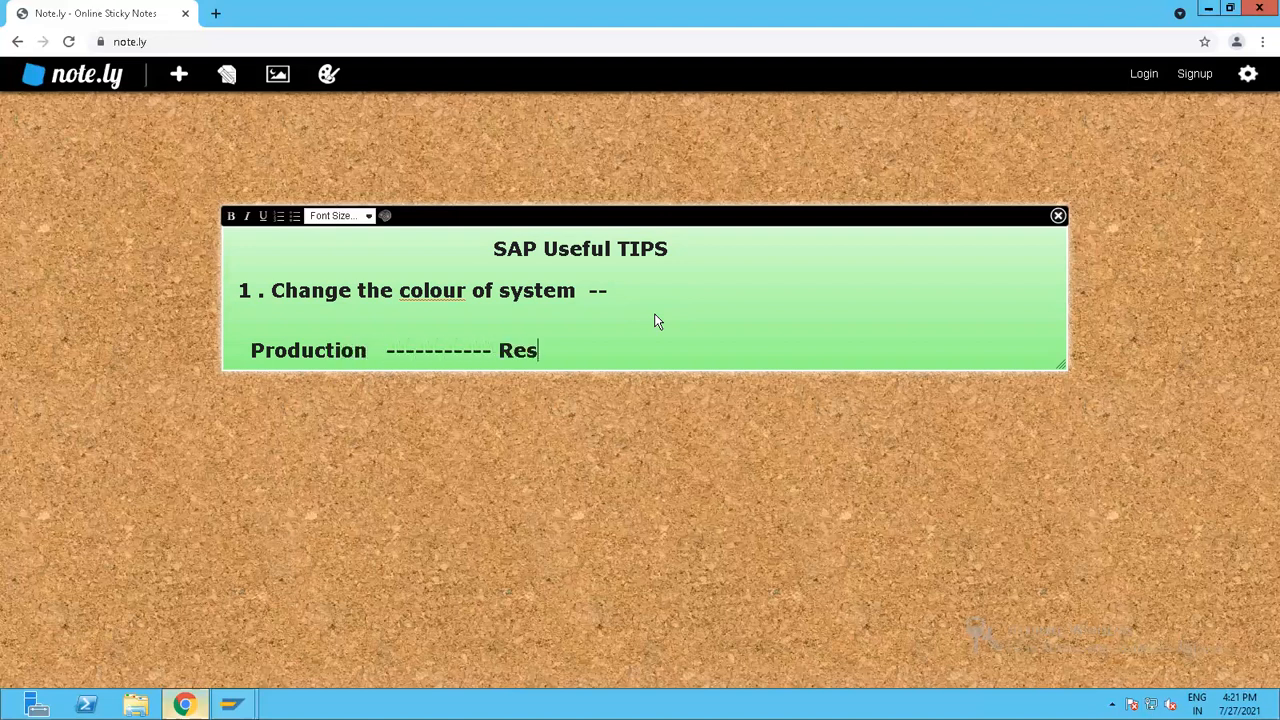
type("plicating the")
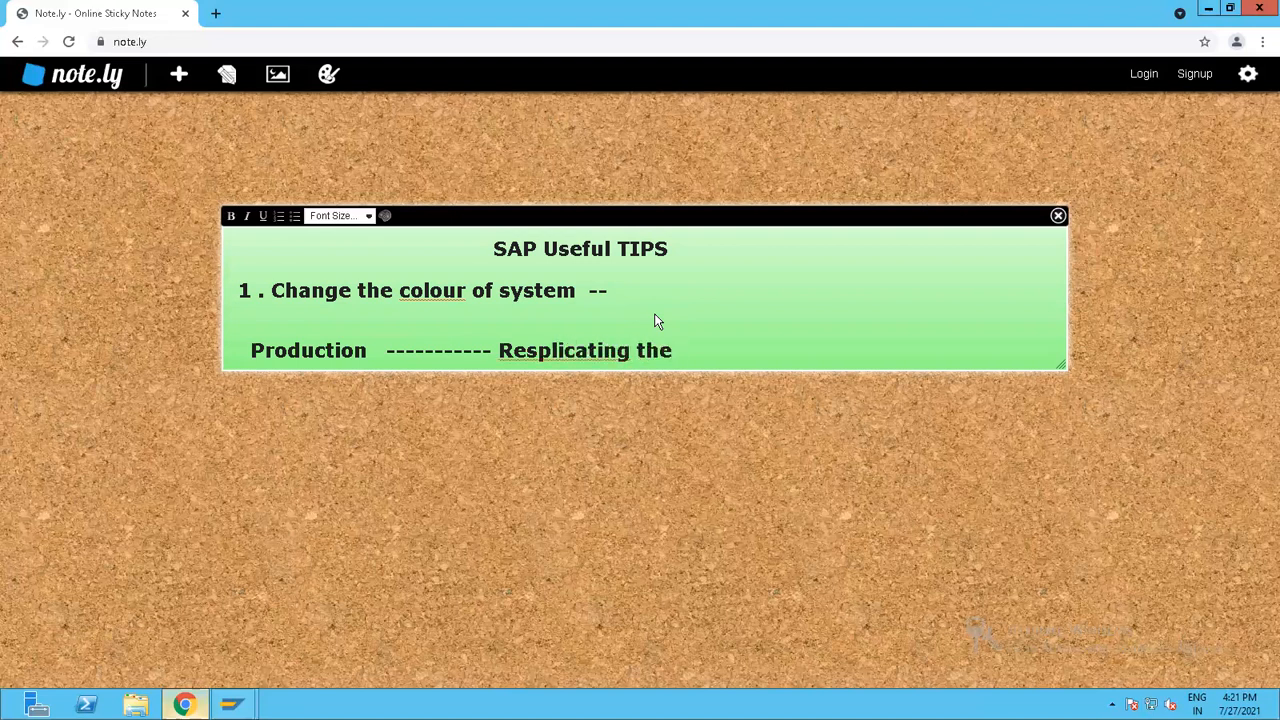
type(" test")
left_click(536, 352)
key("BackSpace")
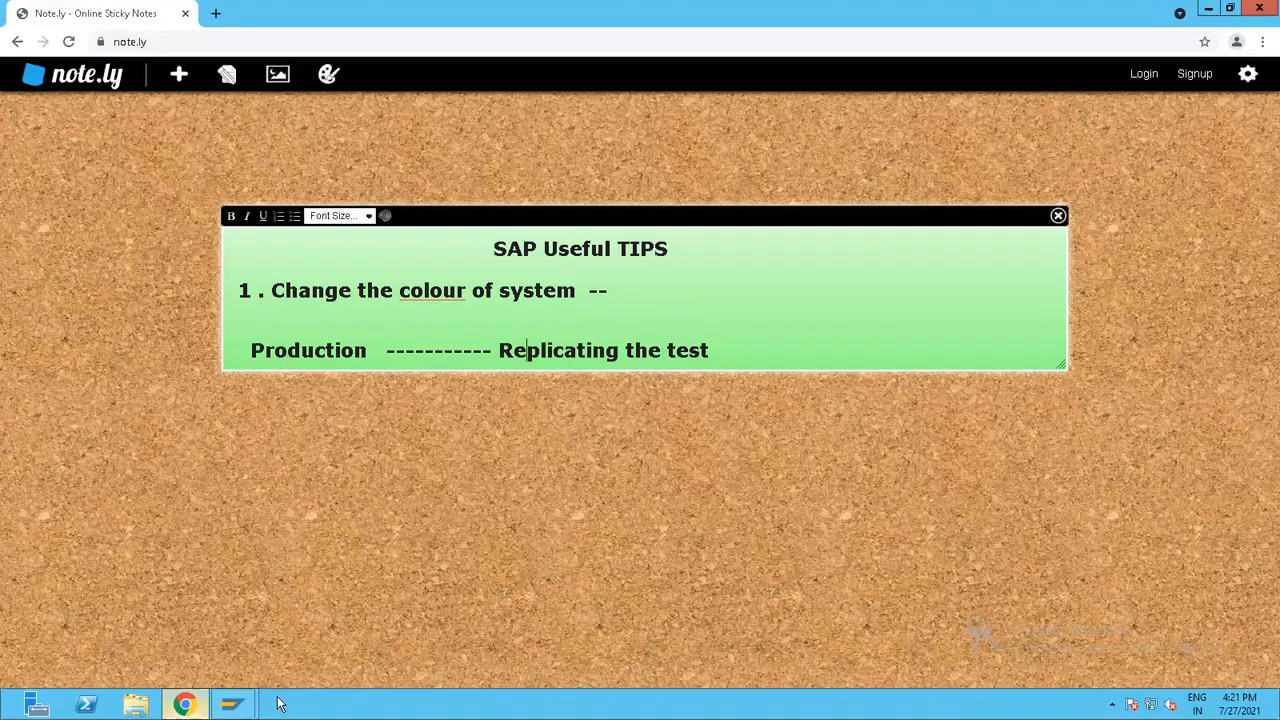
Switch to SAP and display the customer's master record with transaction VD03, choosing the Pune sales area PU01.
left_click(231, 705)
left_click(284, 640)
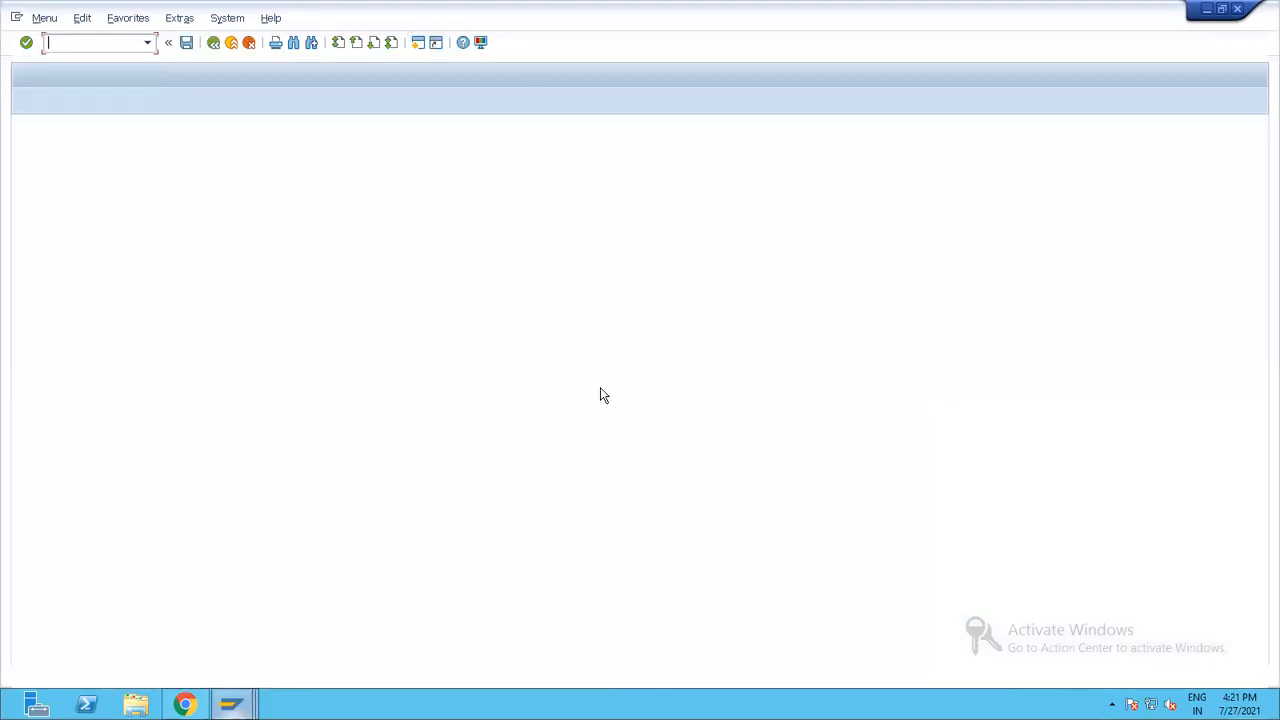
type("/nvd03")
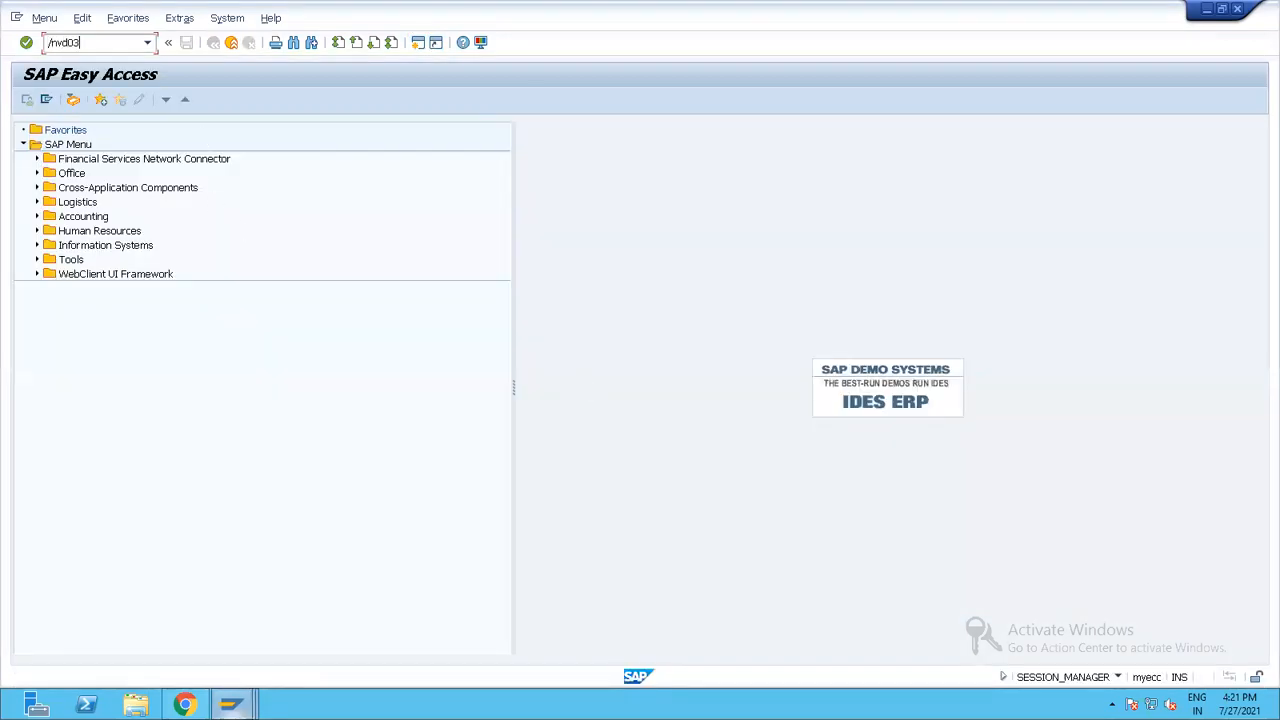
key("Return")
left_click(210, 157)
left_click(212, 168)
left_click(268, 296)
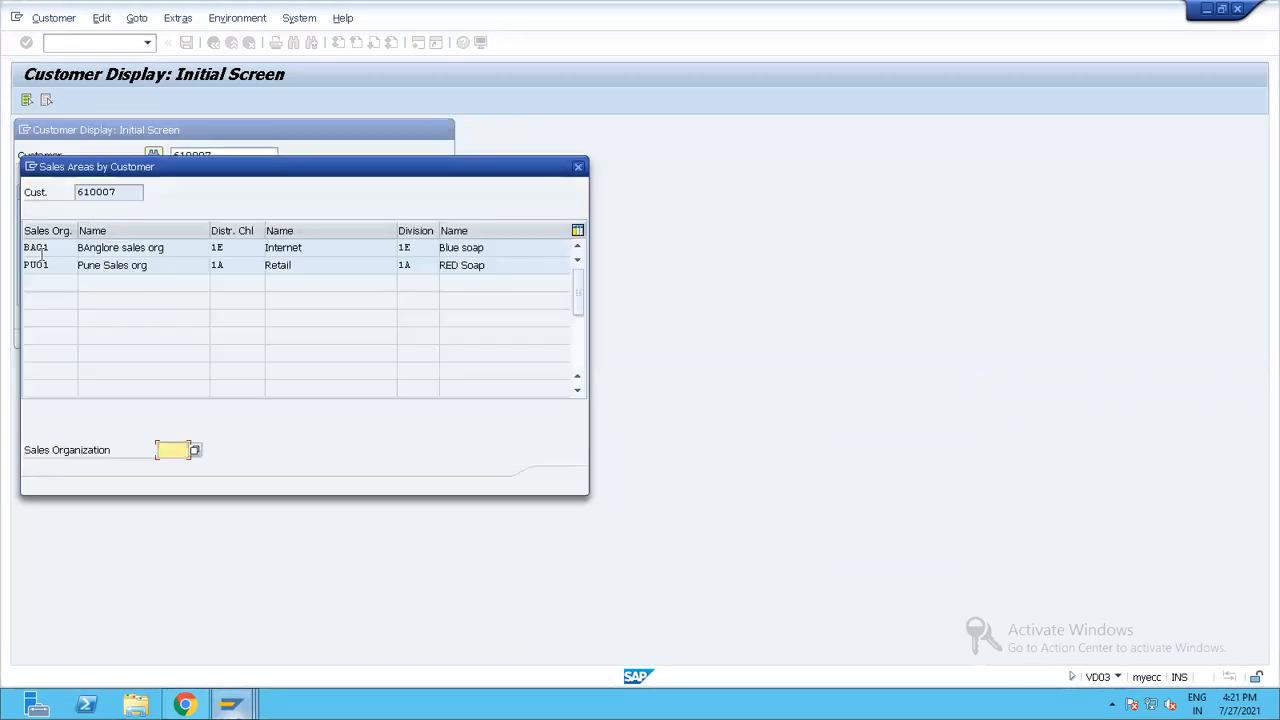
double_click(86, 264)
left_click(369, 333)
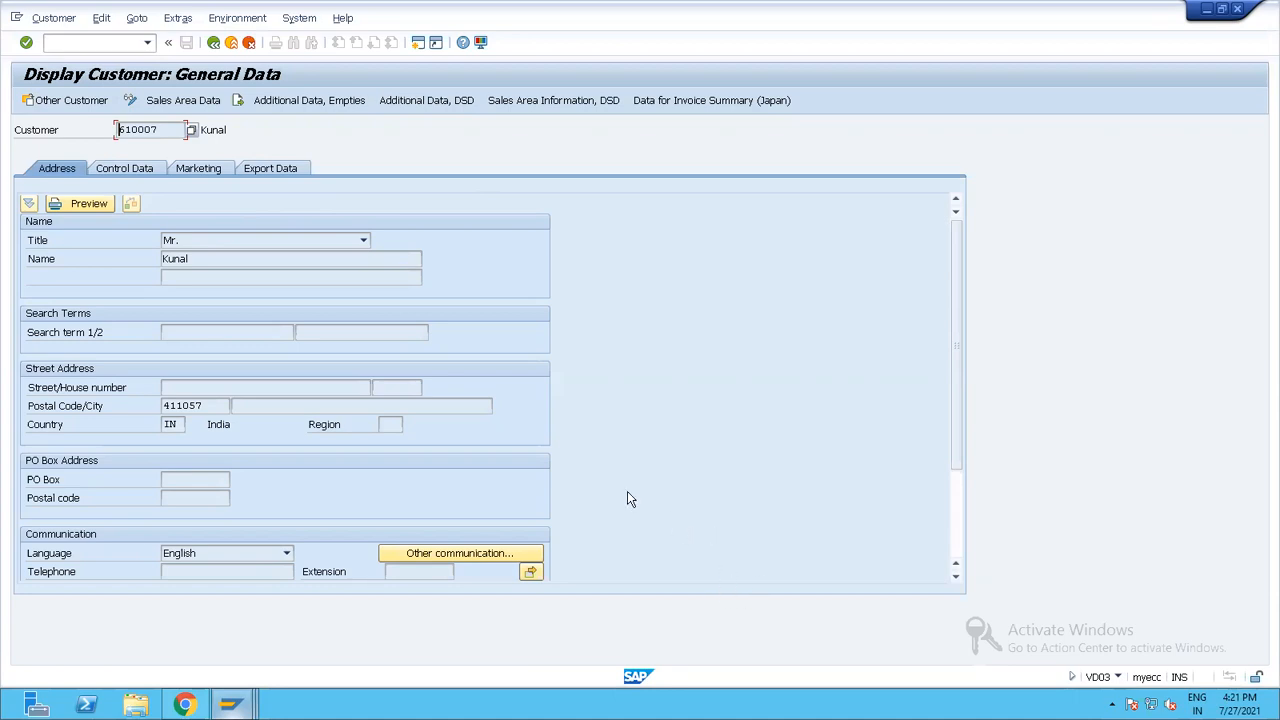
Examine the customer number, title, name and postal code in the displayed customer's general data.
left_click_drag(174, 129, 88, 127)
left_click(362, 241)
left_click(445, 256)
left_click_drag(213, 405, 138, 411)
left_click(151, 412)
Start the customer creation transaction VD01 in the other SAP session.
mouse_move(230, 705)
left_click(270, 626)
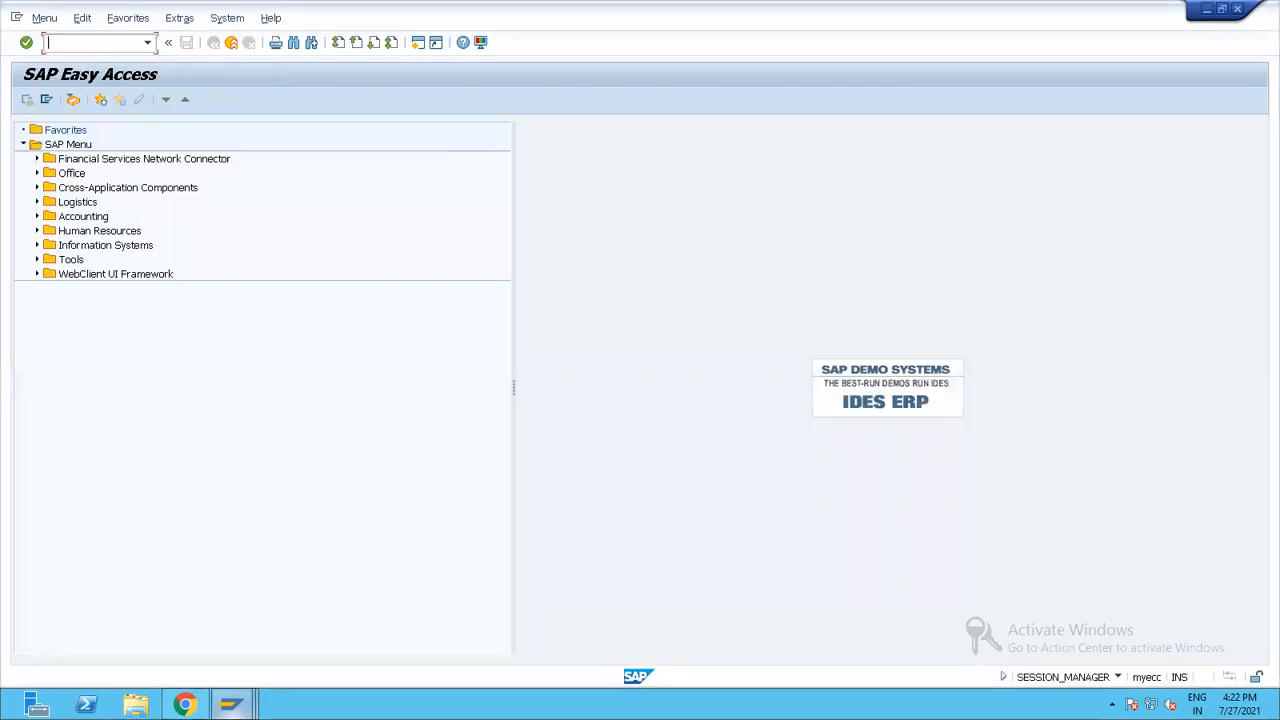
type("/nvd01")
key("Return")
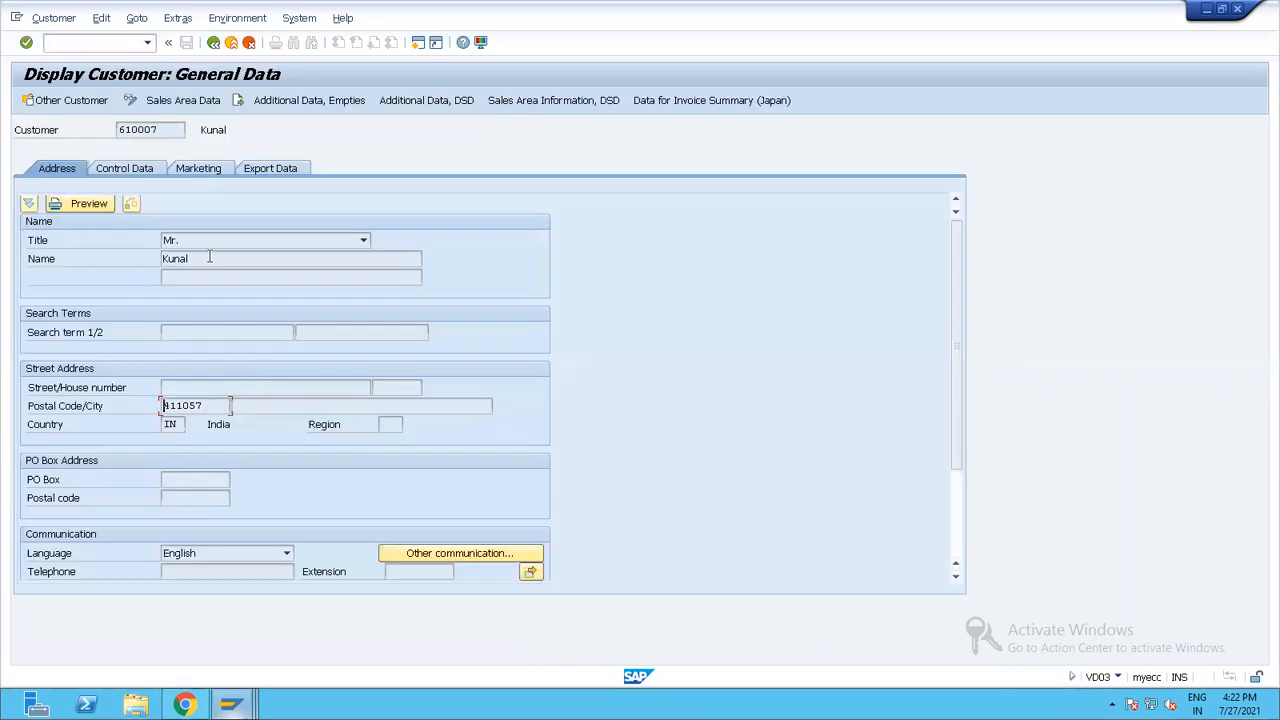
Check the displayed customer's name and postal code for copying, and close the customer creation dialog in the other session.
left_click_drag(209, 257, 133, 262)
left_click_drag(201, 405, 160, 406)
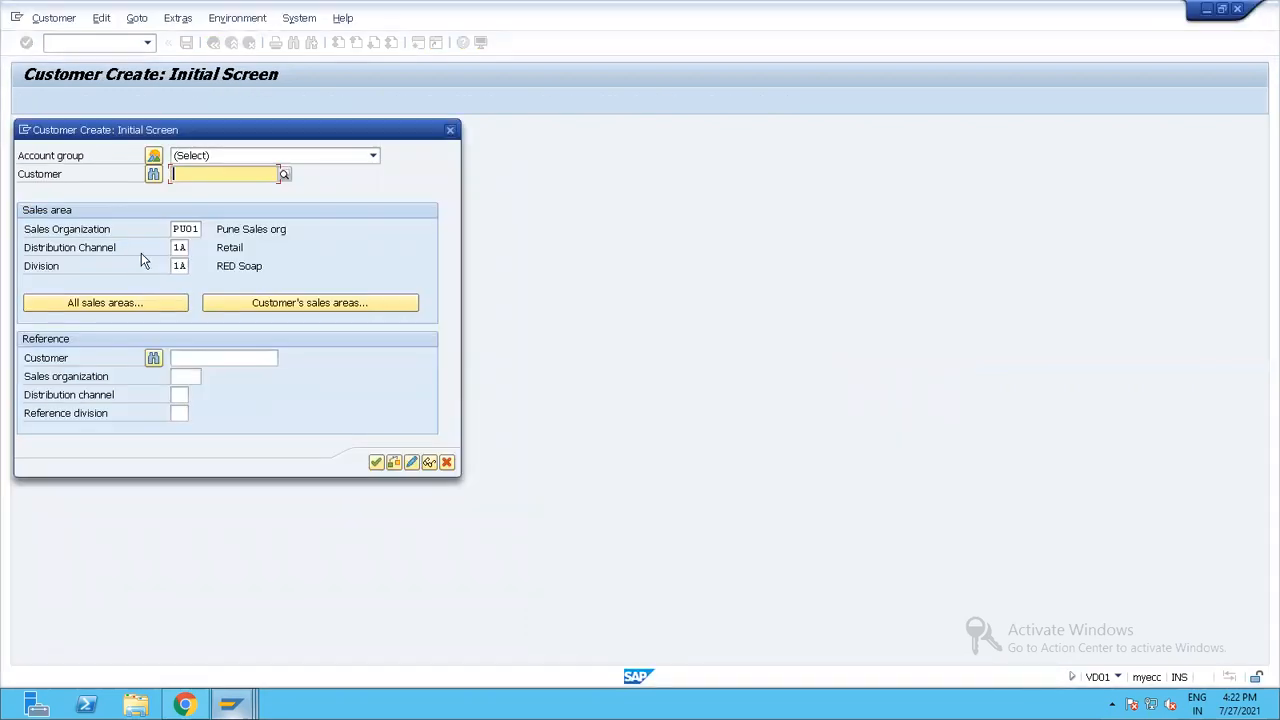
left_click(450, 130)
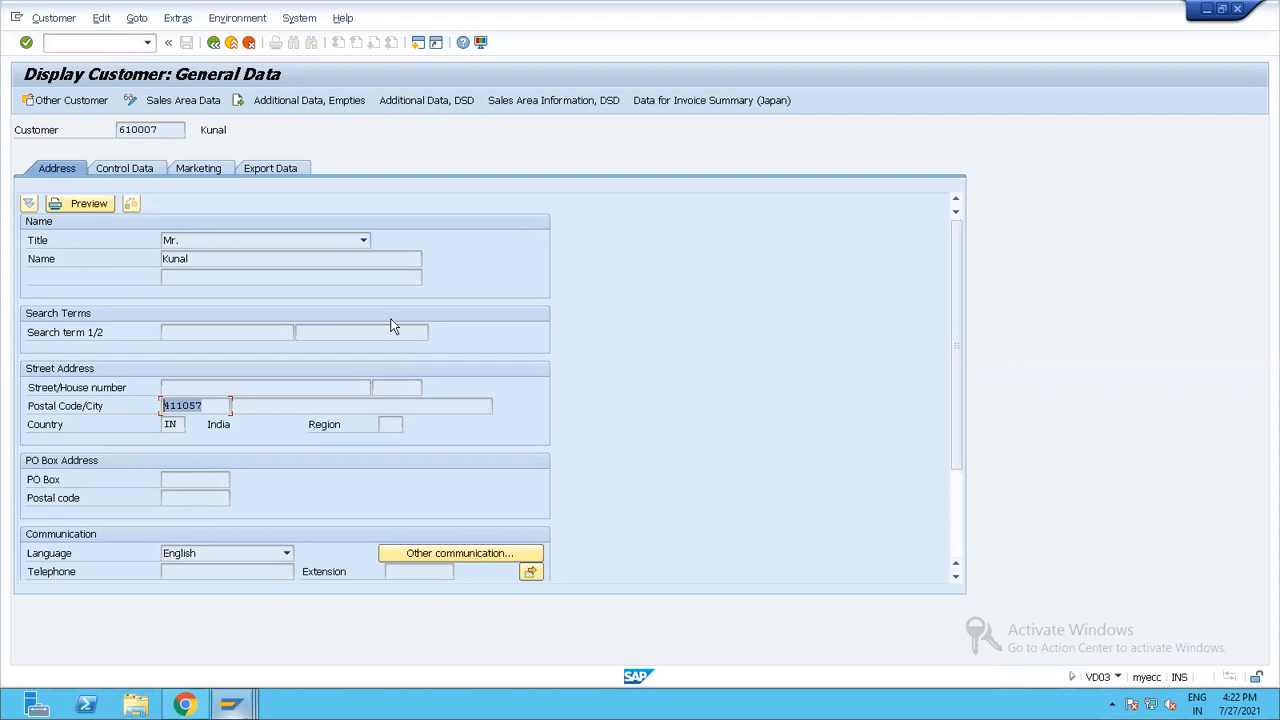
Alternate between the customer display session and the SAP Easy Access session to compare how they look.
key("alt+Tab")
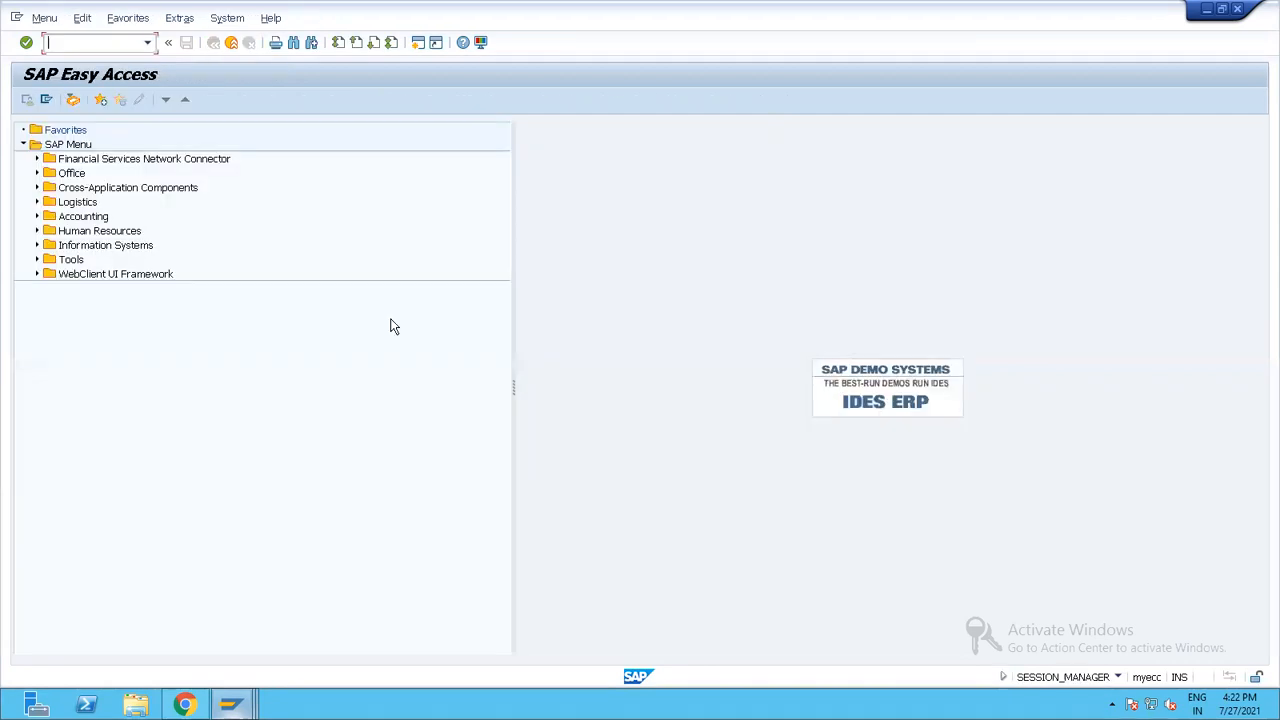
key("alt+Tab")
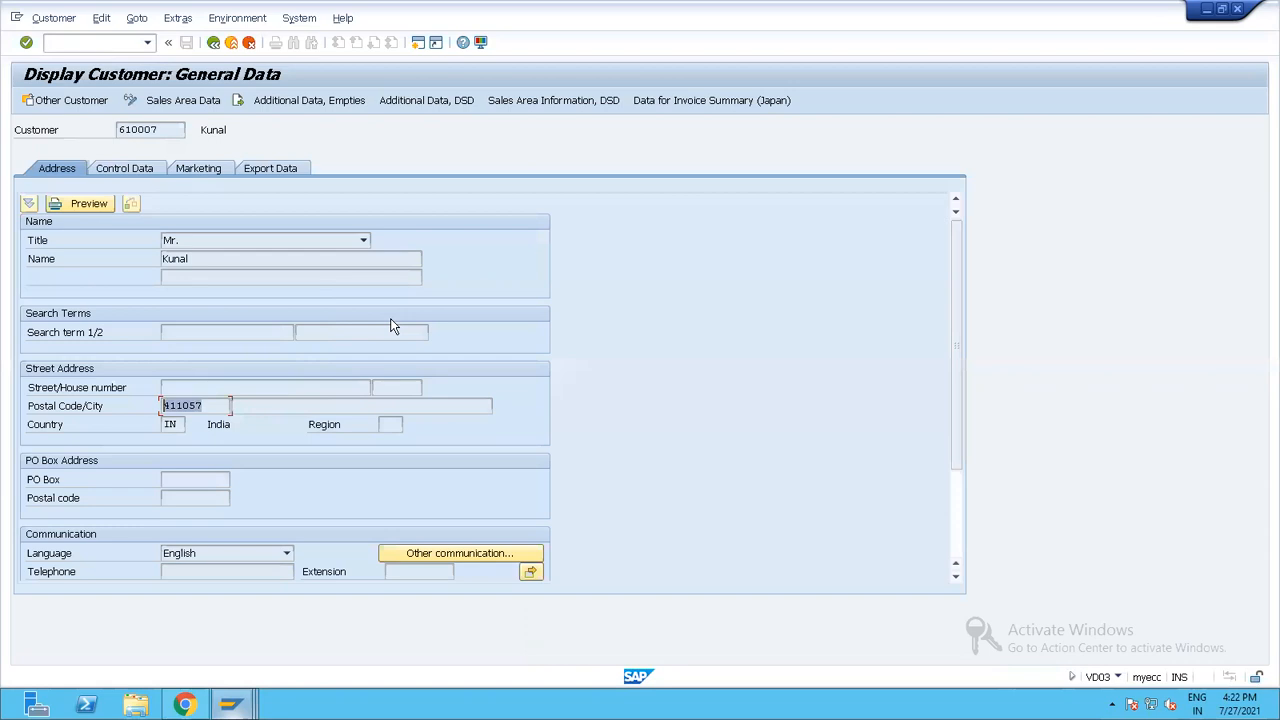
key("alt+Tab")
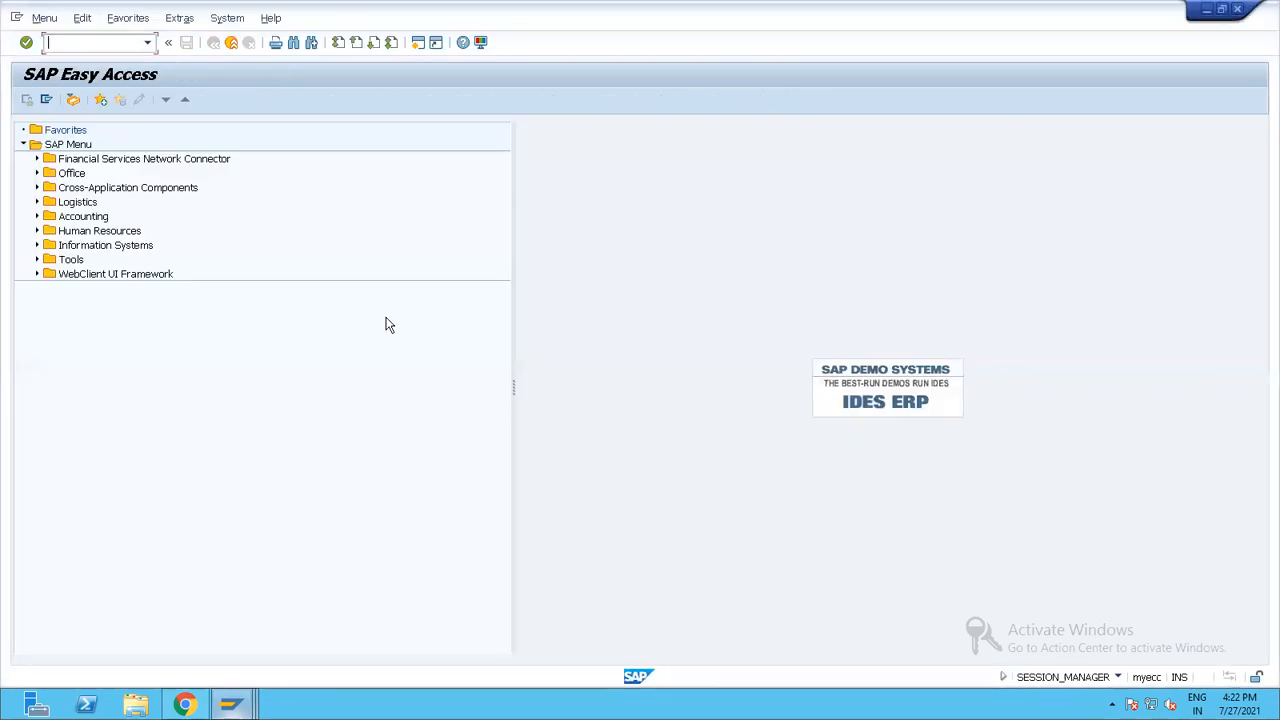
key("alt+Tab")
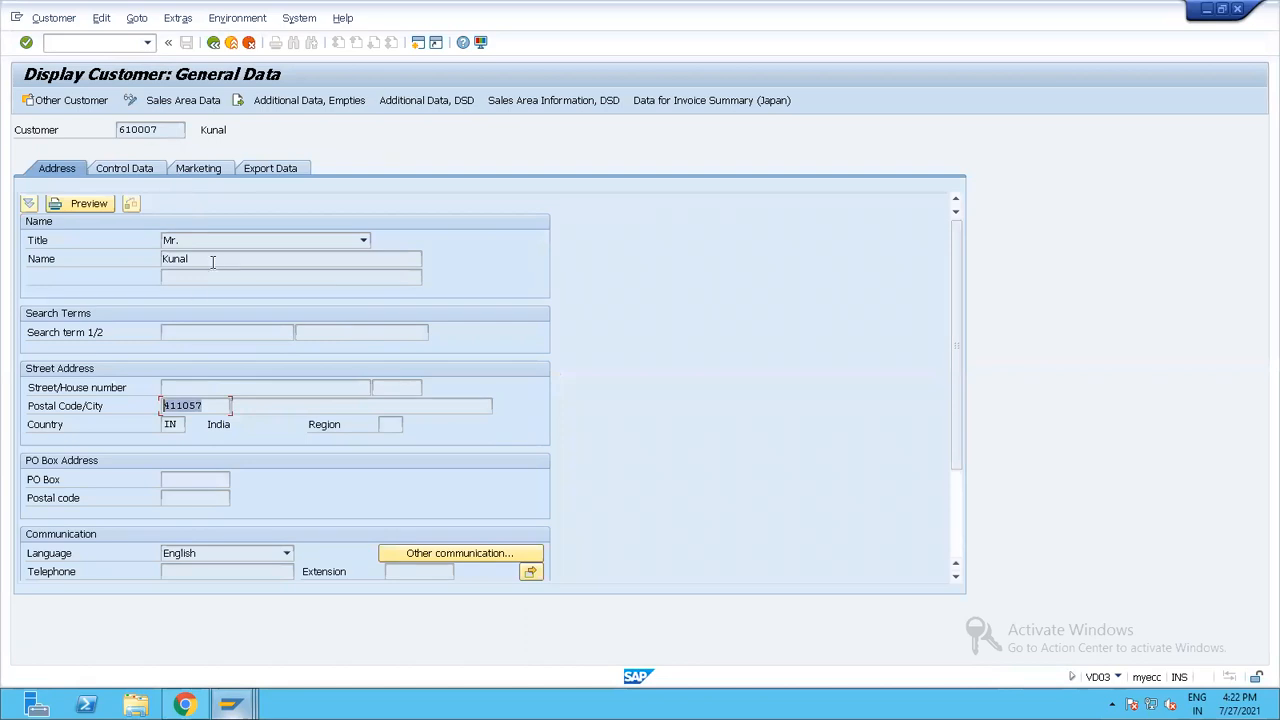
key("alt+Tab")
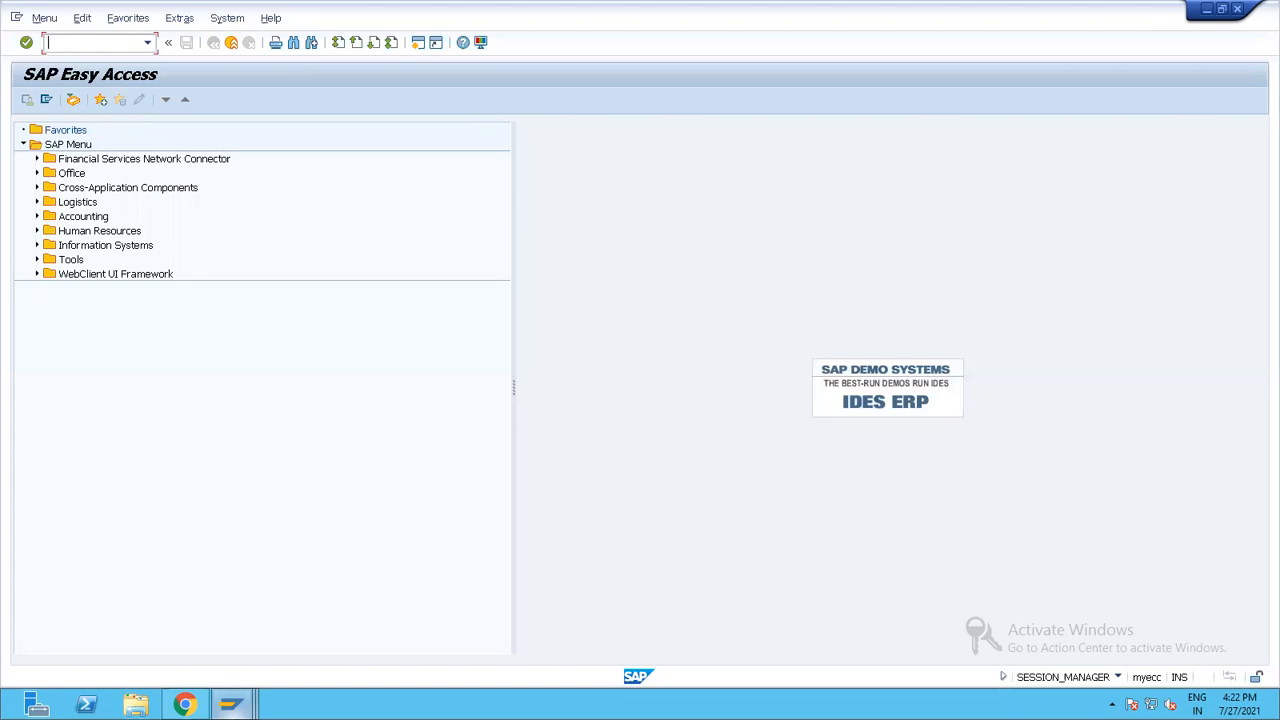
Switch back to the sticky note in Chrome and start a new line below the Production entry.
mouse_move(195, 706)
left_click(185, 615)
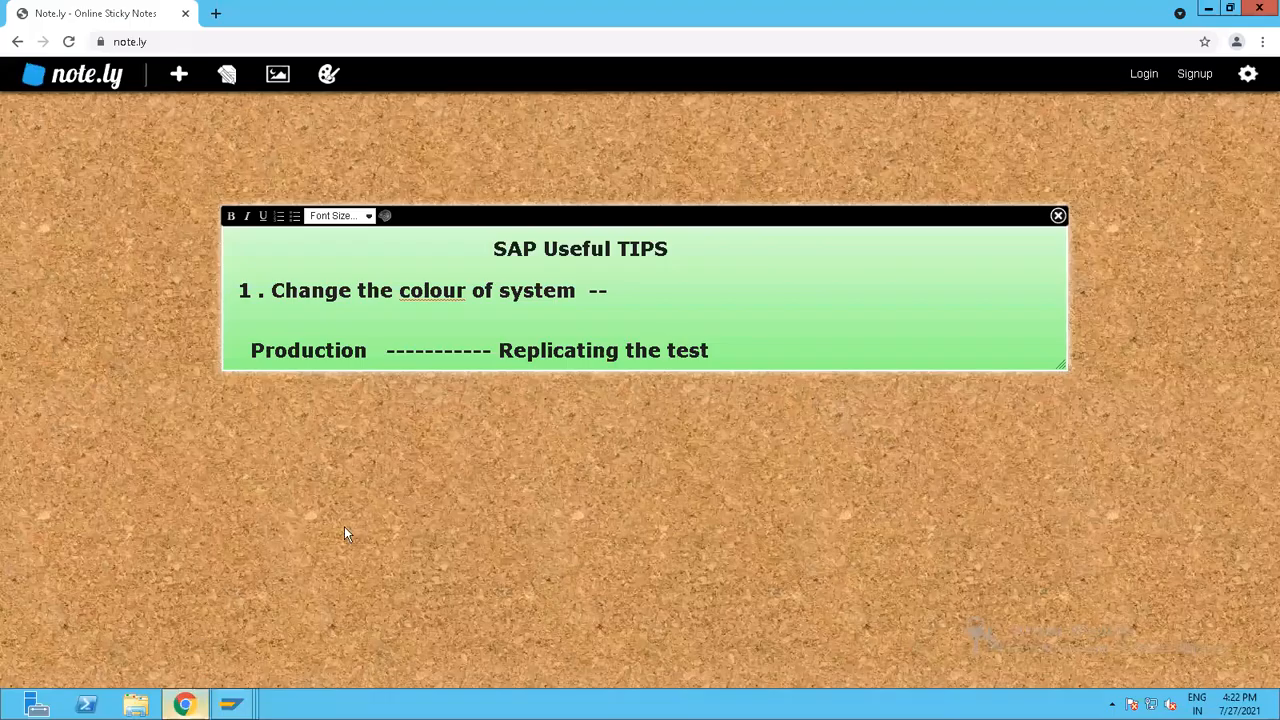
left_click(370, 355)
left_click(725, 358)
key("Return")
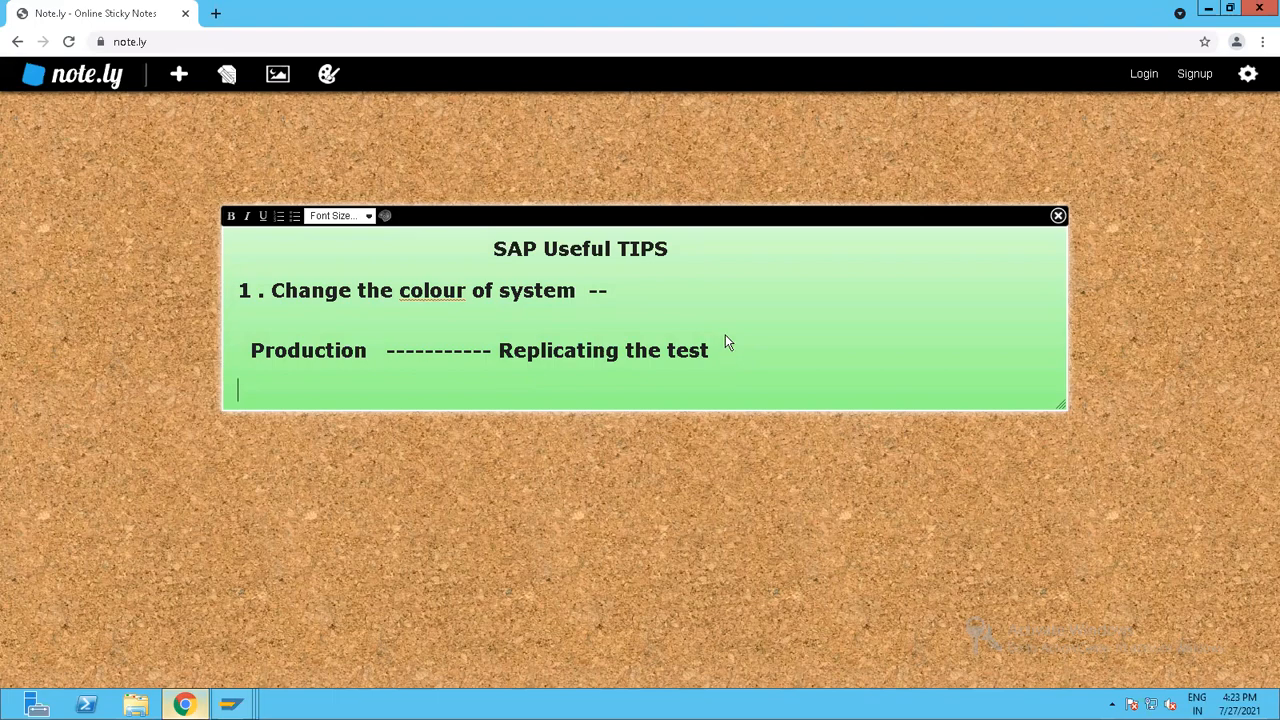
Switch to SAP, open the SAP GUI options and show the Colors in System settings under Visual Design.
key("alt+Tab")
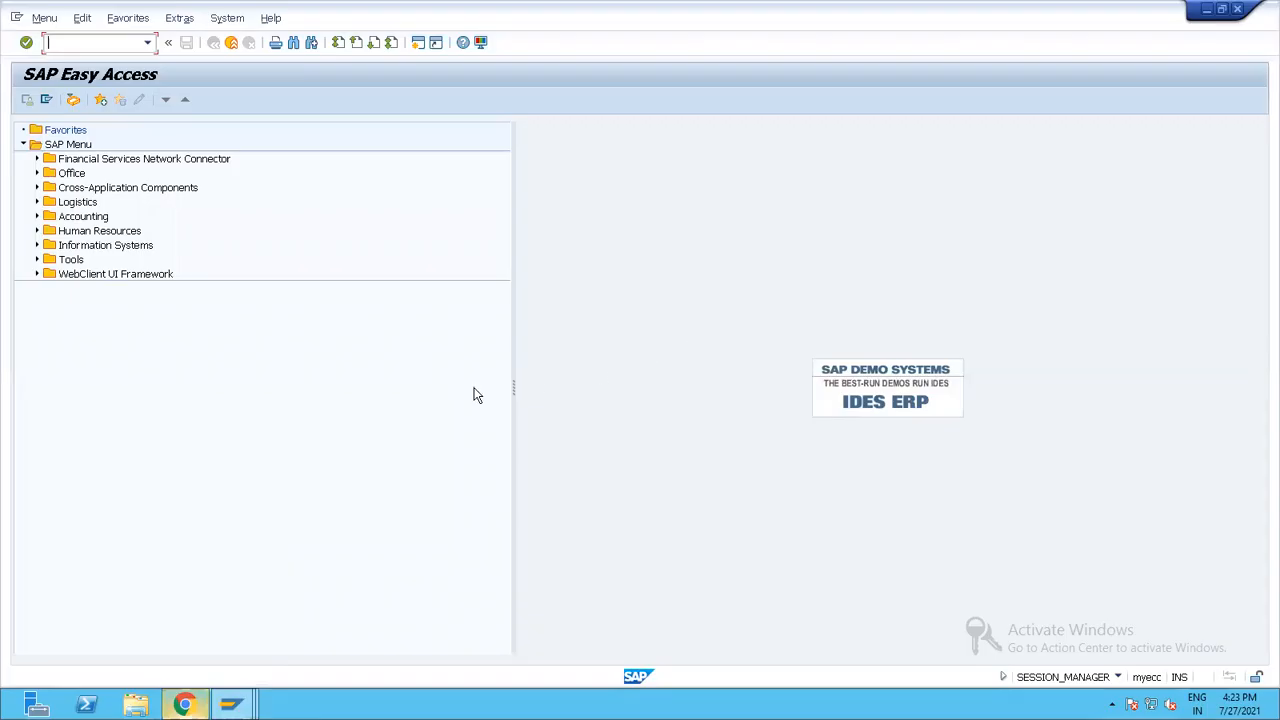
left_click(481, 44)
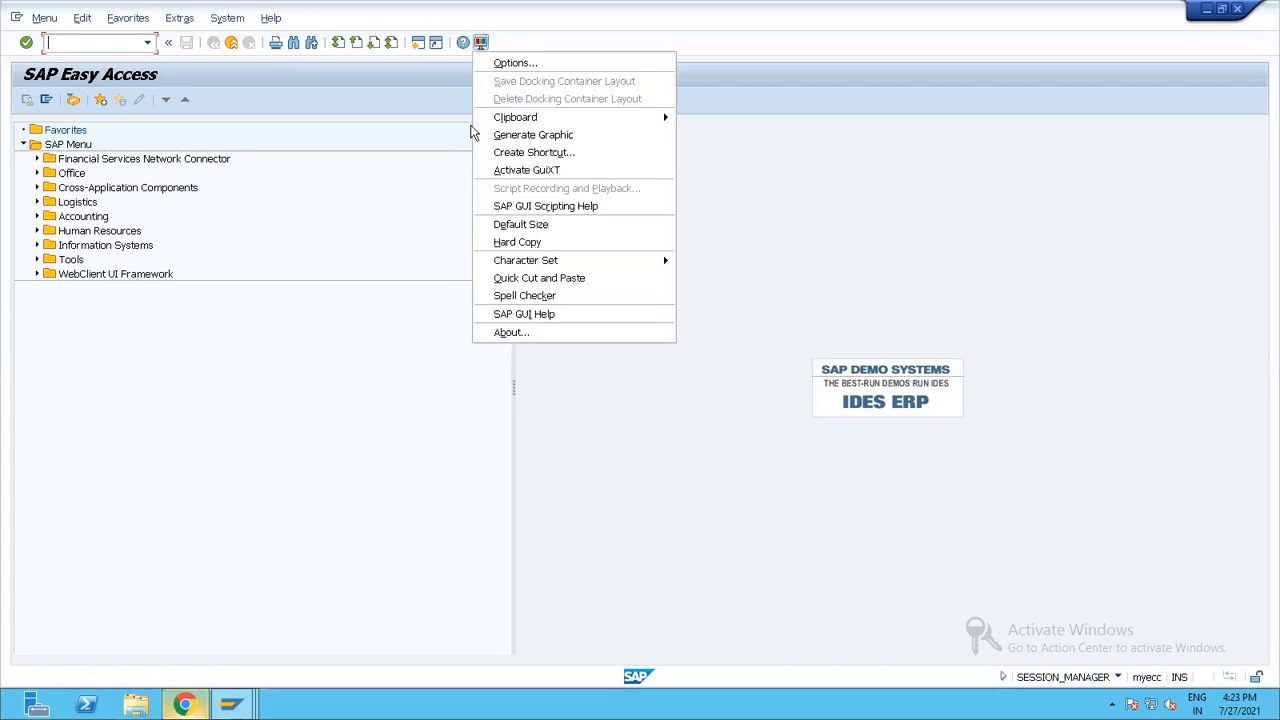
left_click(514, 63)
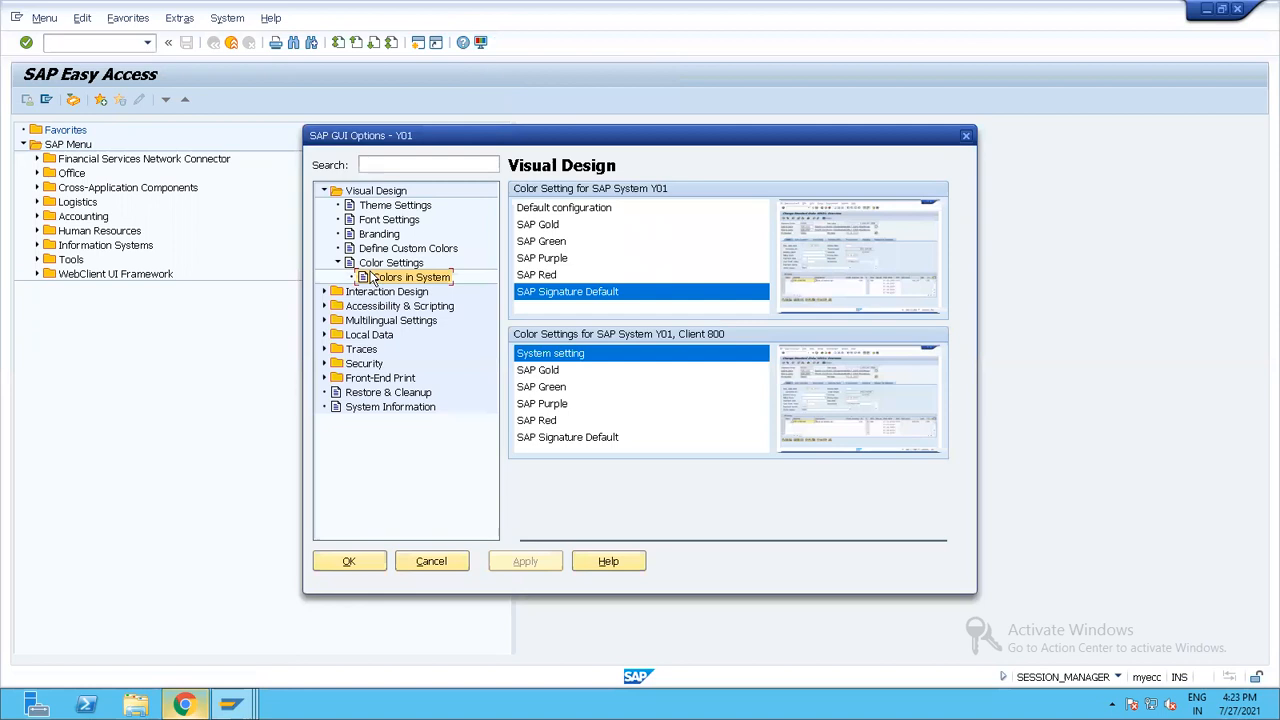
left_click(365, 262)
left_click(324, 190)
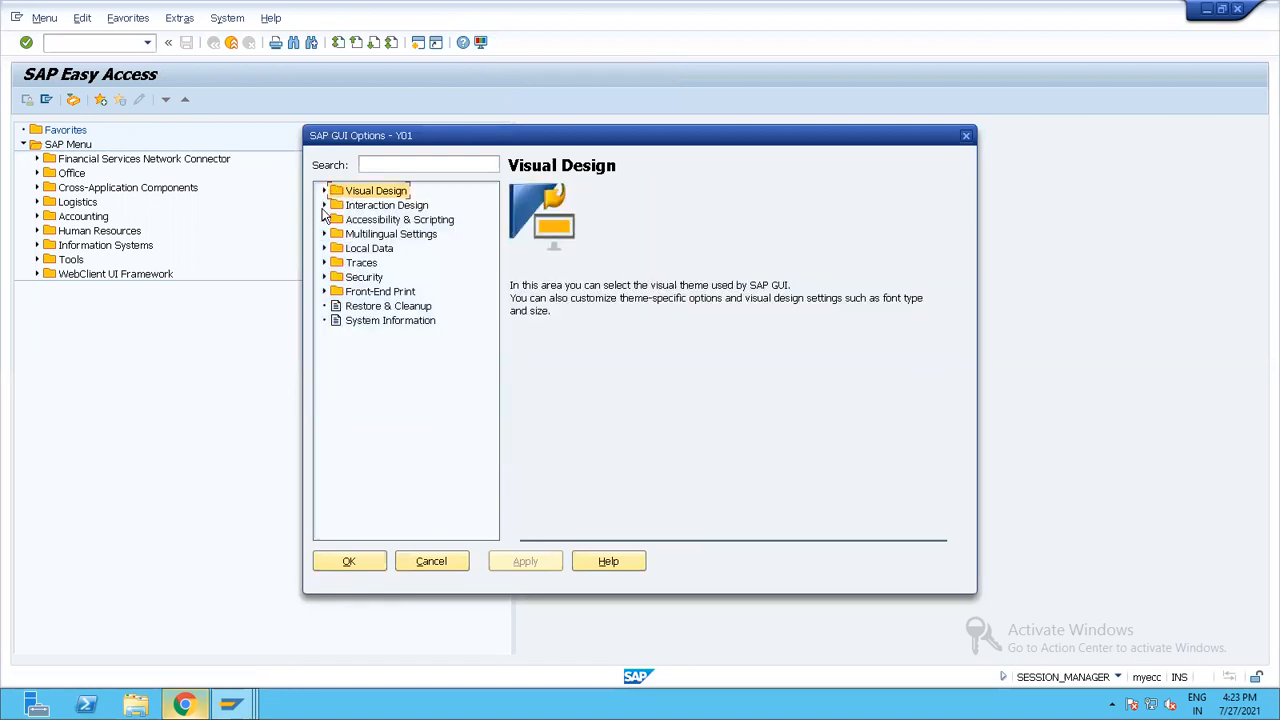
left_click(324, 190)
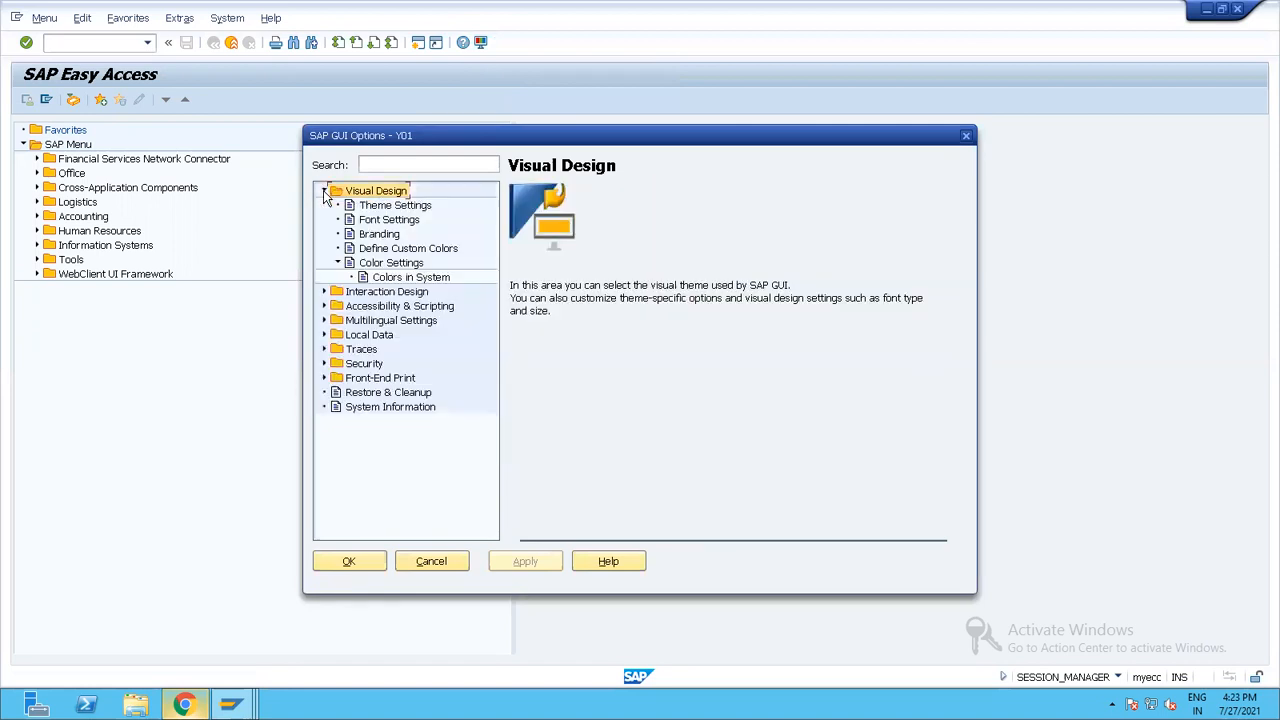
left_click(392, 262)
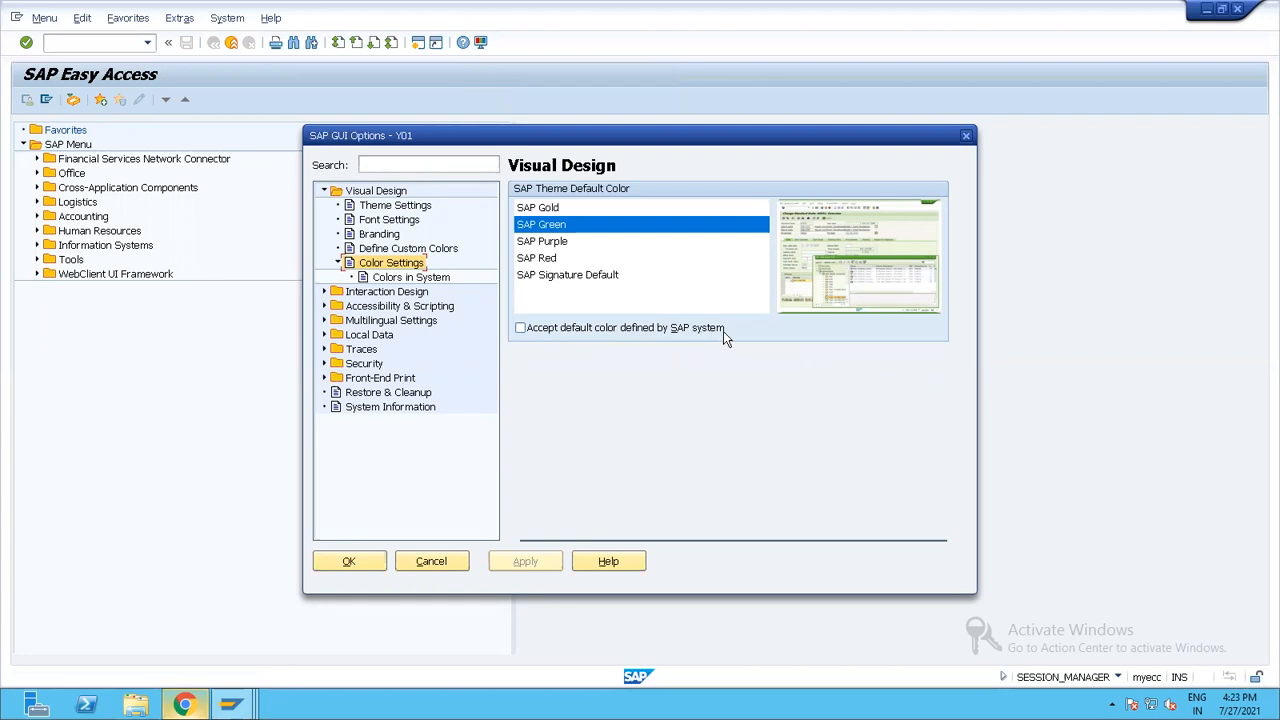
left_click(410, 279)
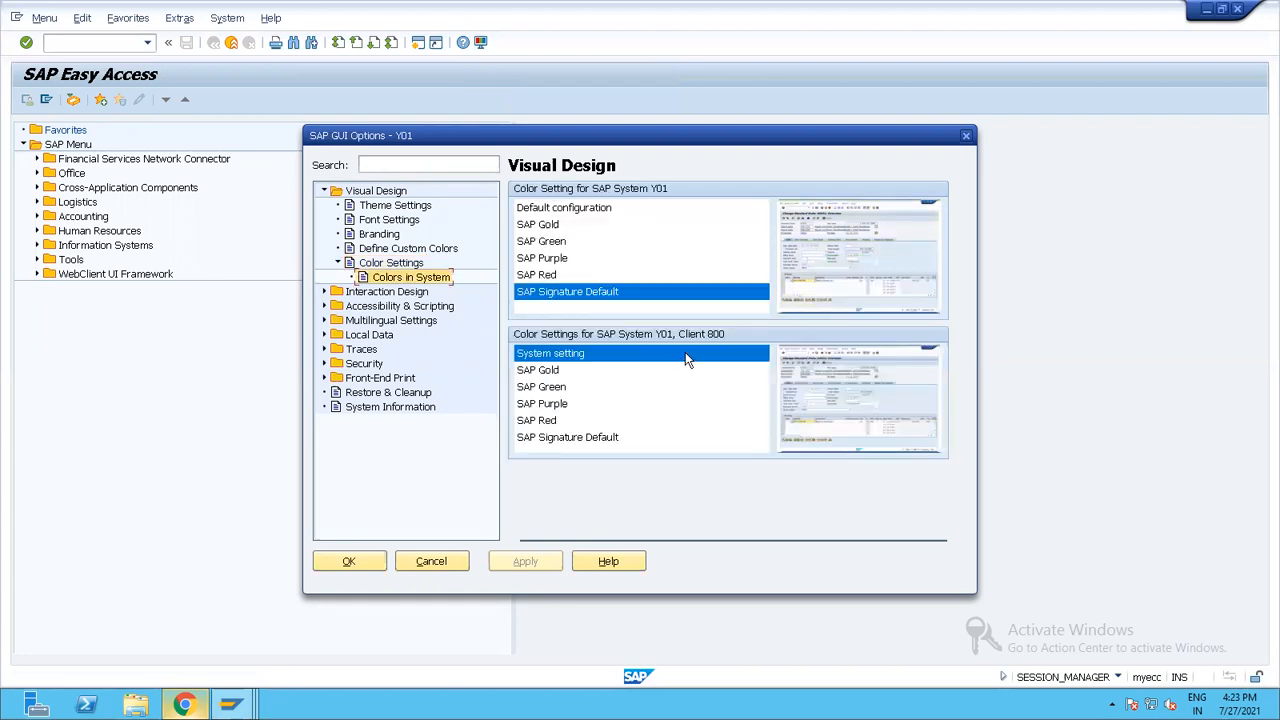
Switch to the sticky note in Chrome and add "TEst 010 regression ---- Test 020 -- UAT" below the Production entry.
left_click(184, 705)
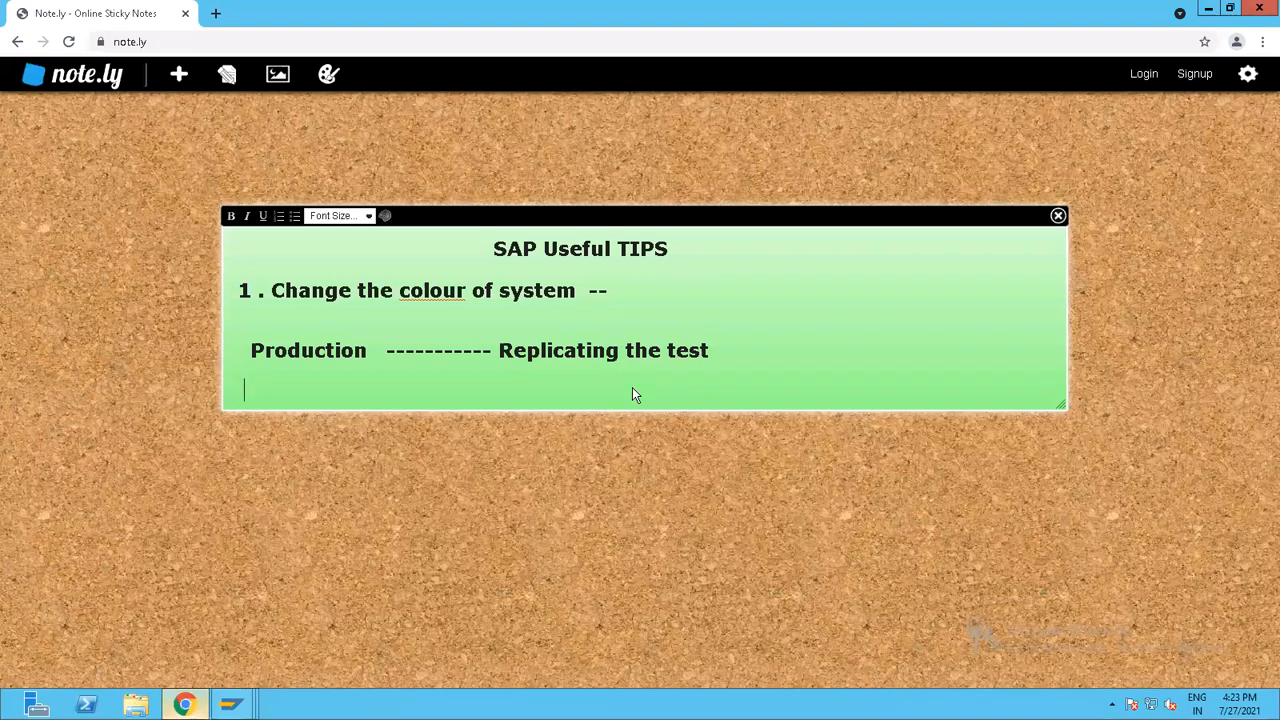
key("Return")
type("TE")
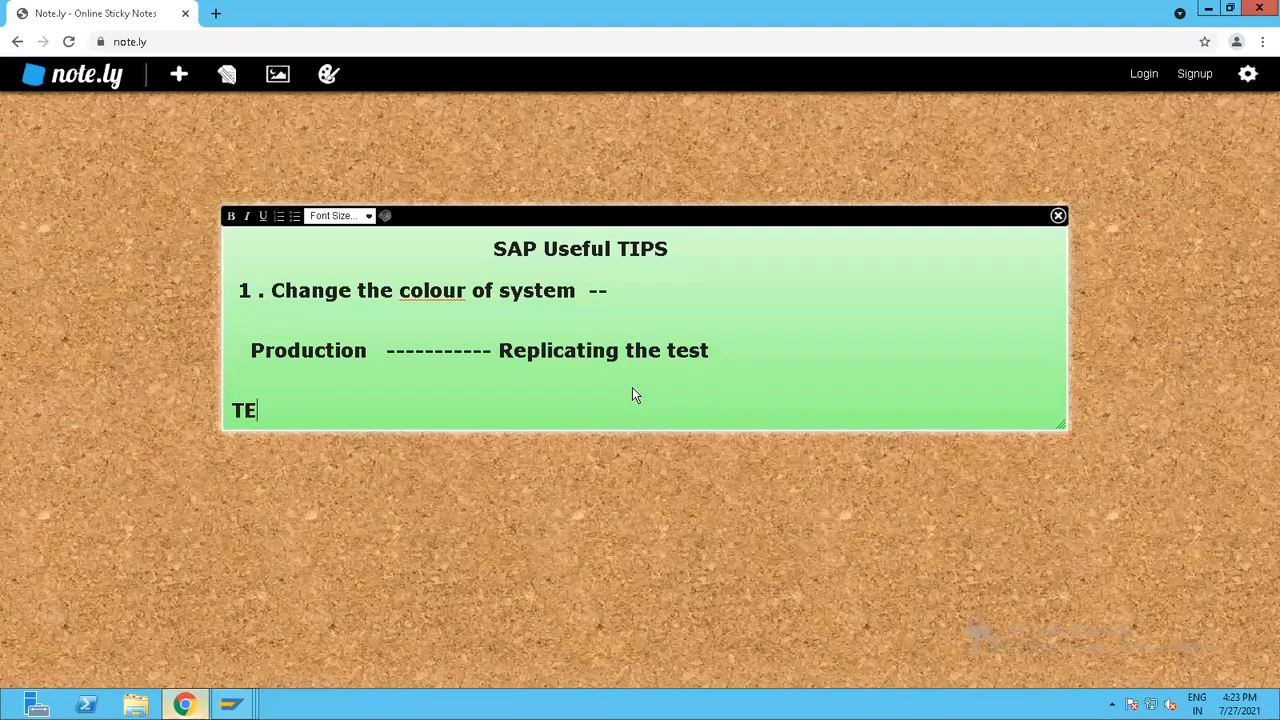
type("st 010   ")
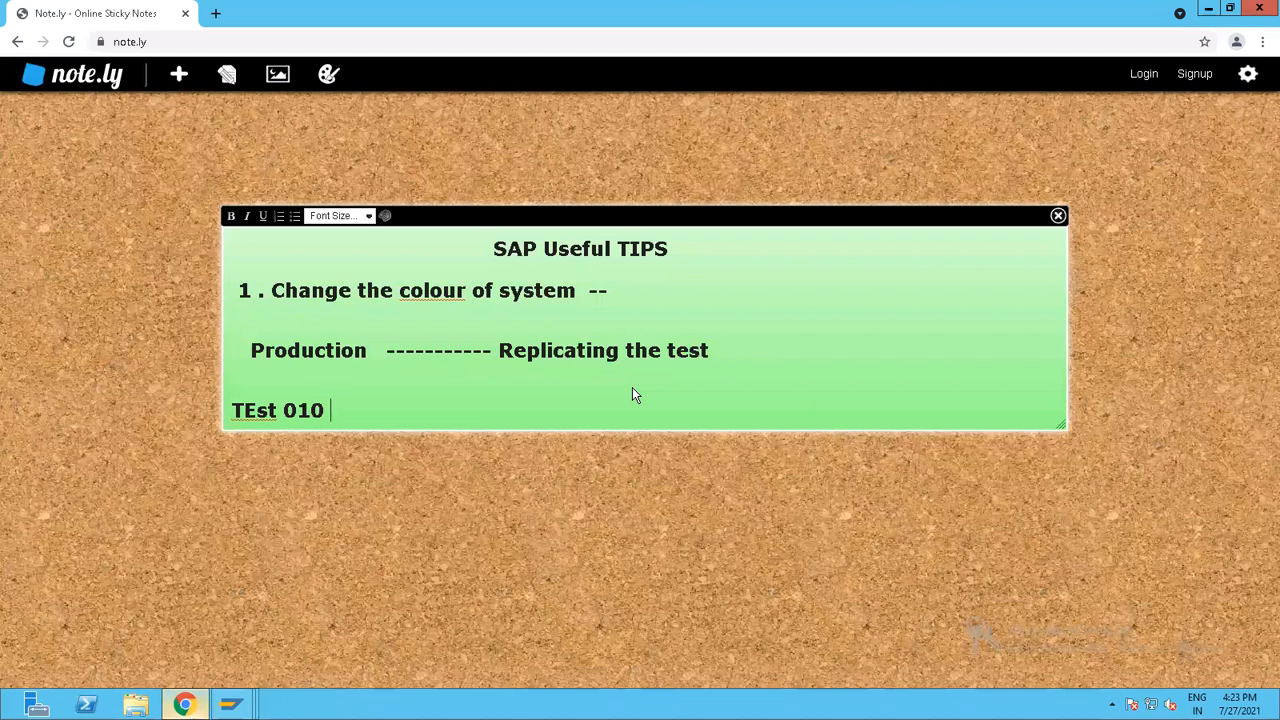
type("---- Test ")
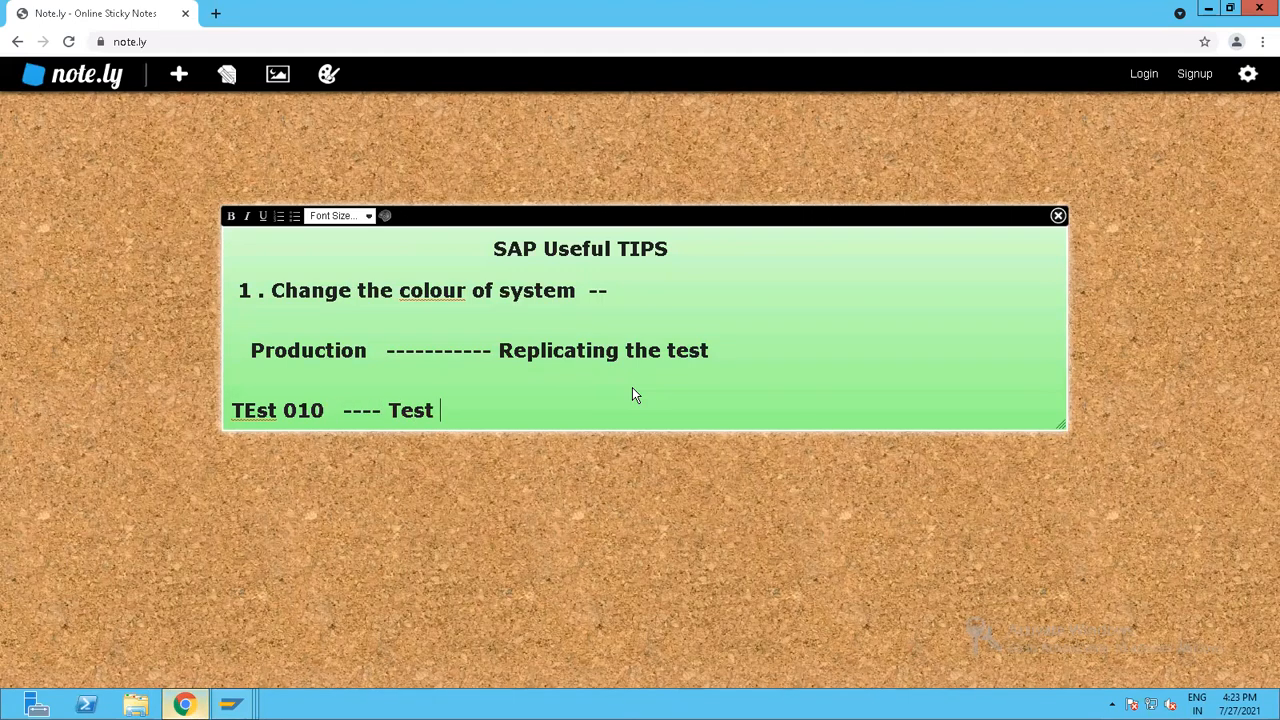
type("020 -- UAT")
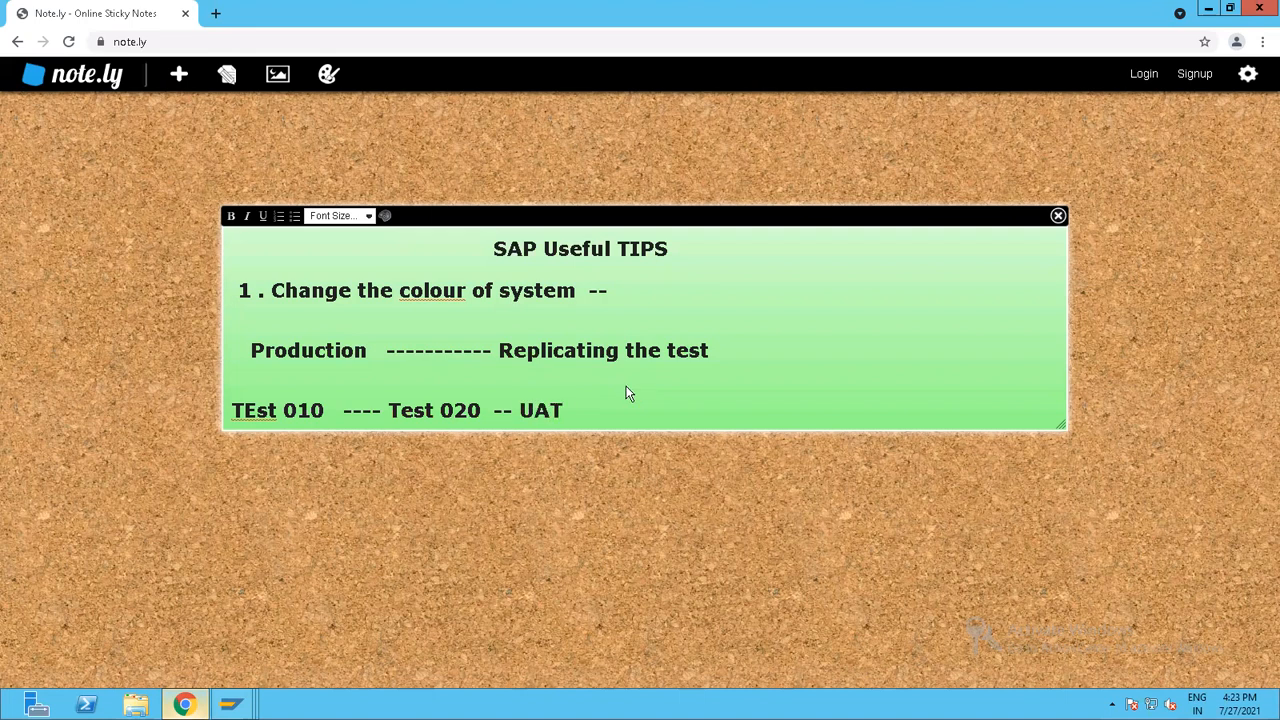
left_click(339, 414)
type("regression")
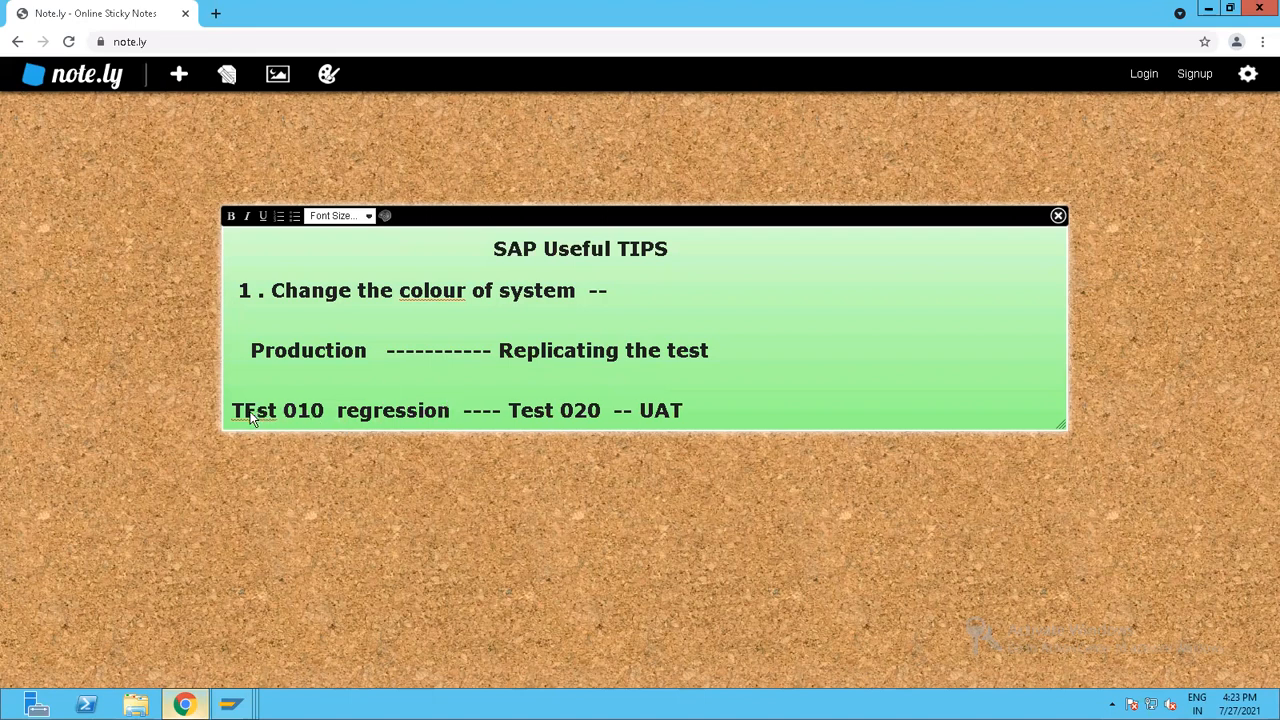
Review the test client and Production entries in the note against the system and client colour settings in SAP.
left_click(298, 412)
left_click(552, 412)
key("alt+Tab")
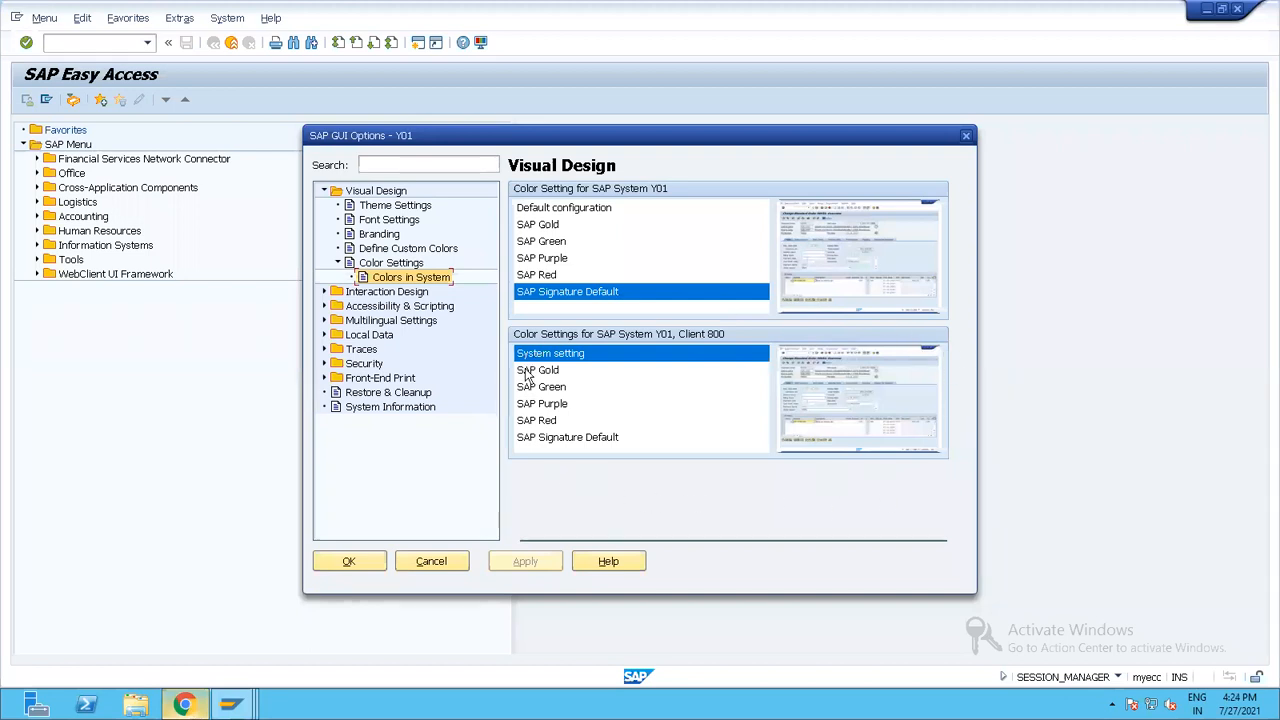
key("alt+Tab")
left_click(292, 348)
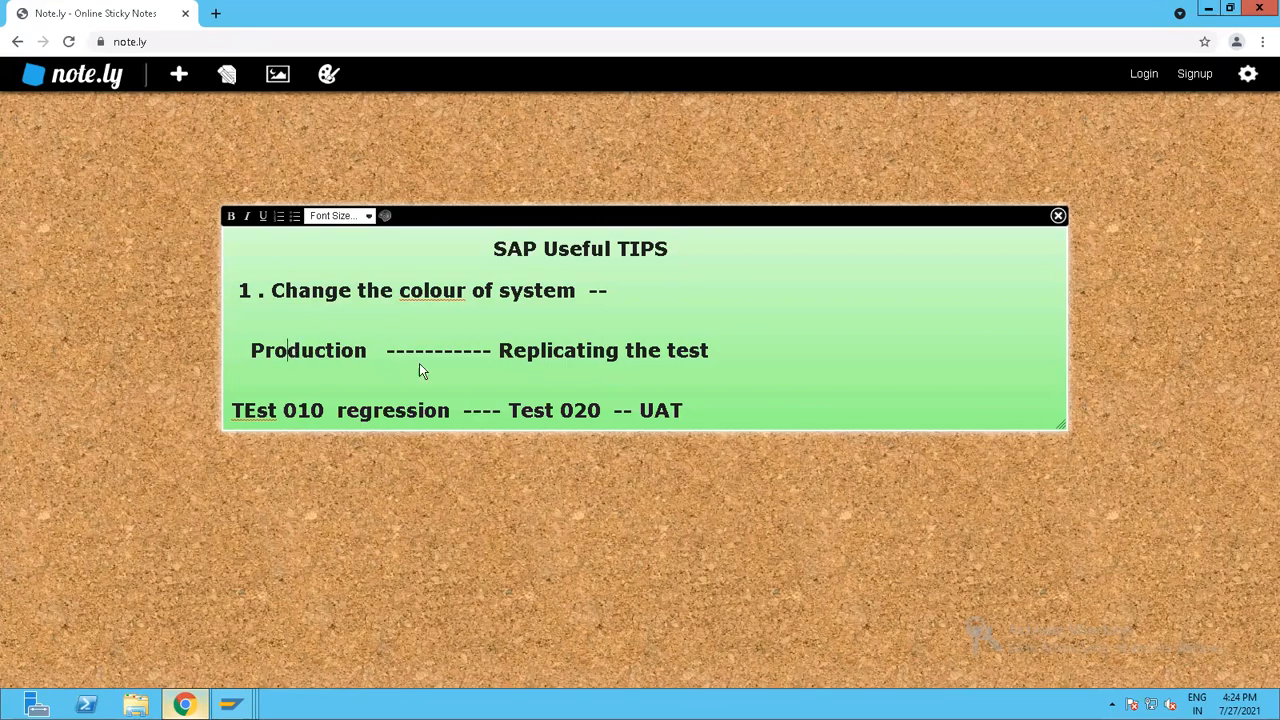
left_click(682, 348)
left_click(326, 348)
Switch to SAP and set the colour for system Y01 to SAP Red, then apply and close the options.
key("alt+Tab")
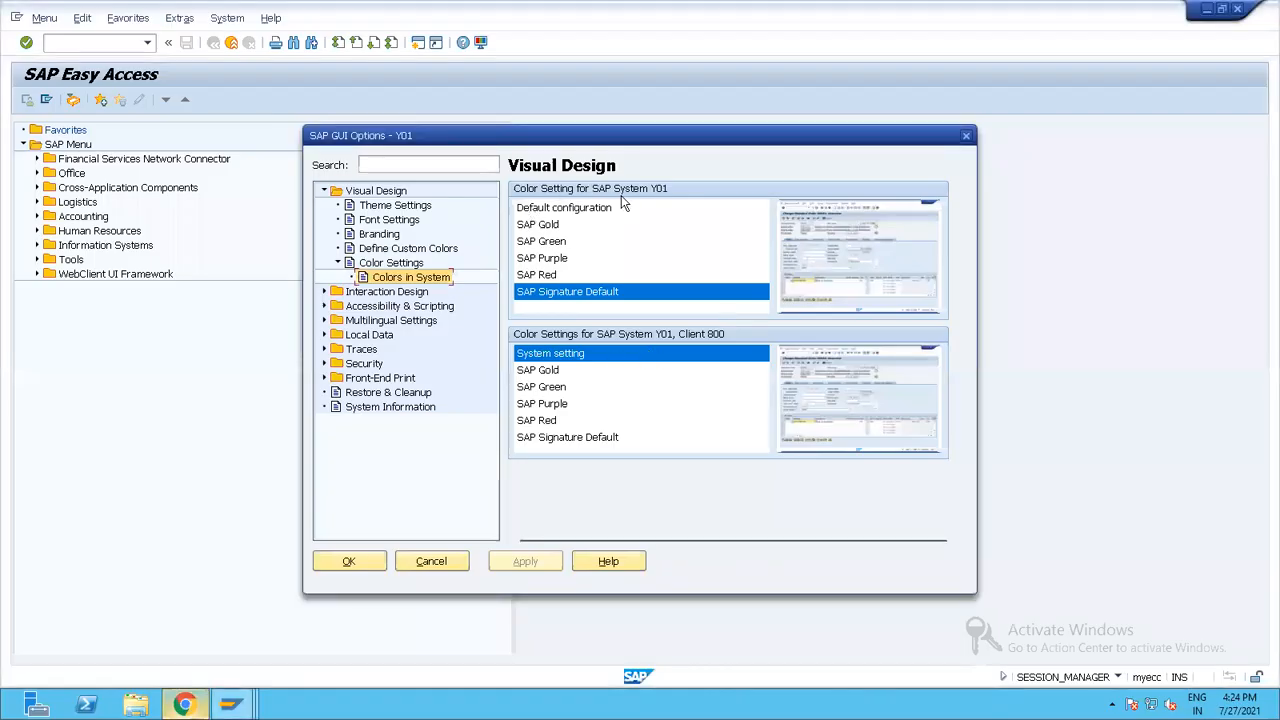
left_click(543, 277)
left_click(525, 563)
left_click(349, 562)
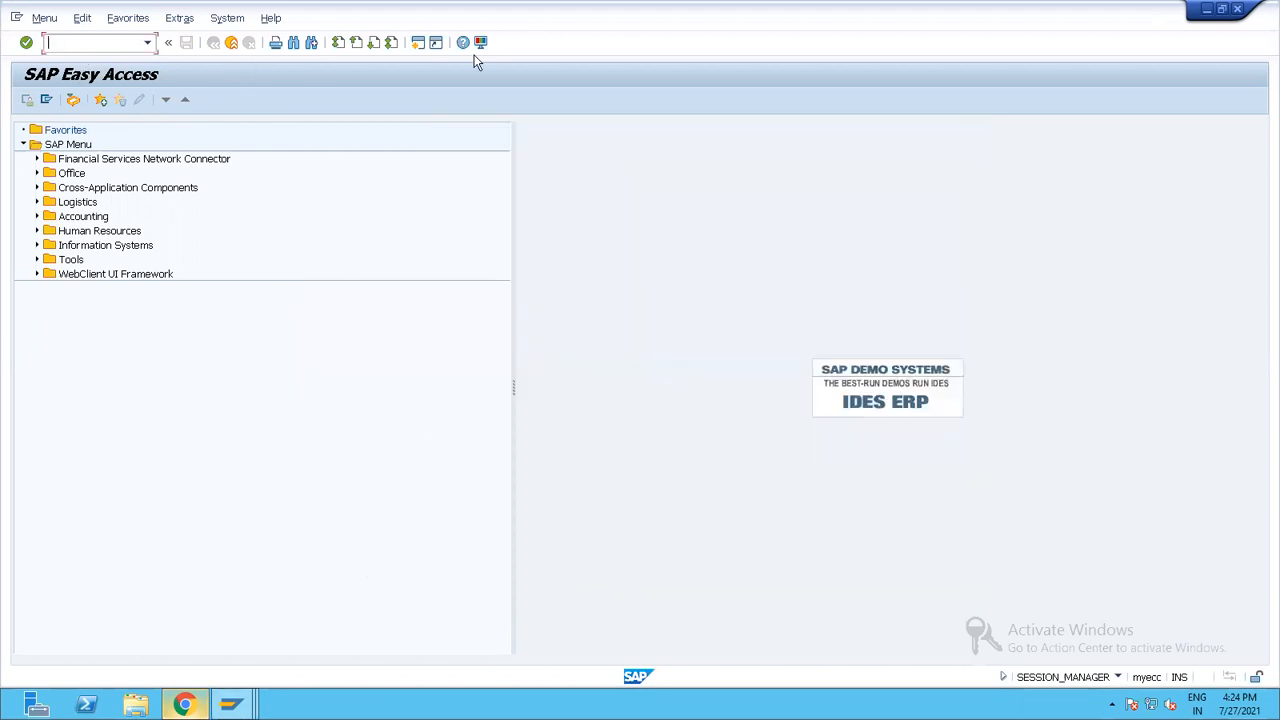
Reopen the SAP GUI options and reapply SAP Red as the system colour for Y01.
left_click(480, 42)
left_click(512, 60)
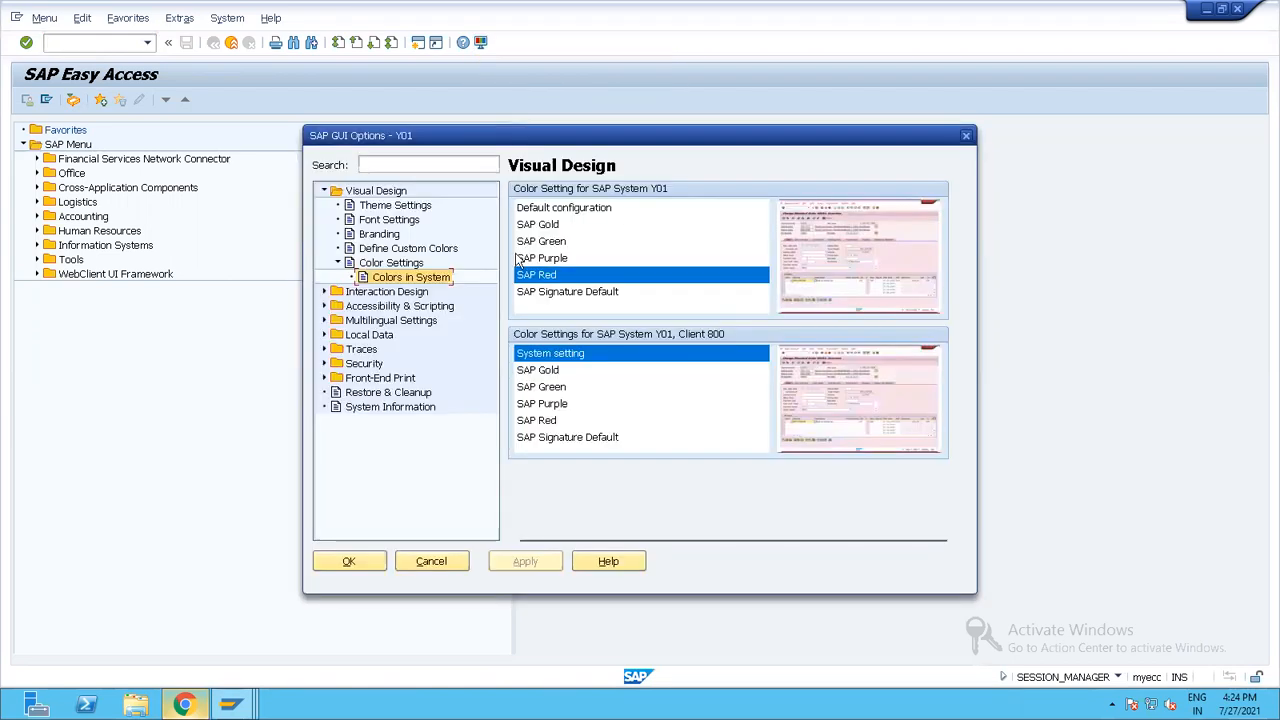
left_click(548, 282)
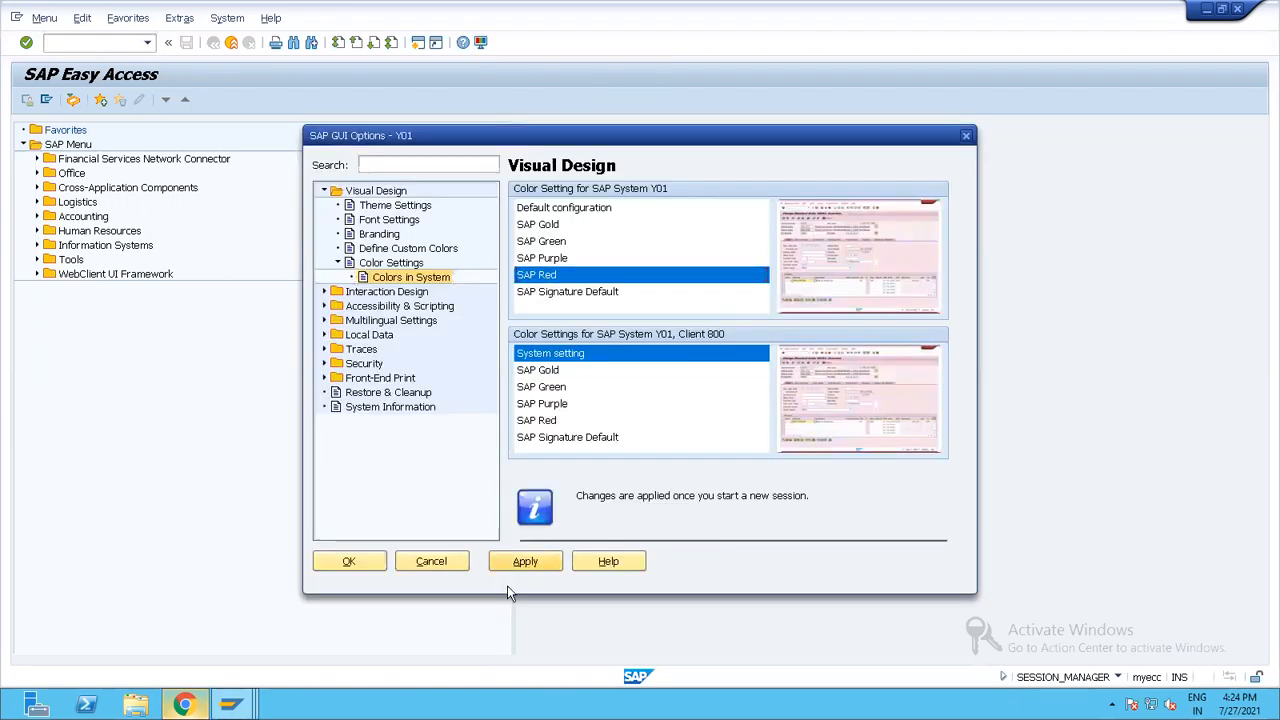
left_click(525, 561)
left_click(347, 563)
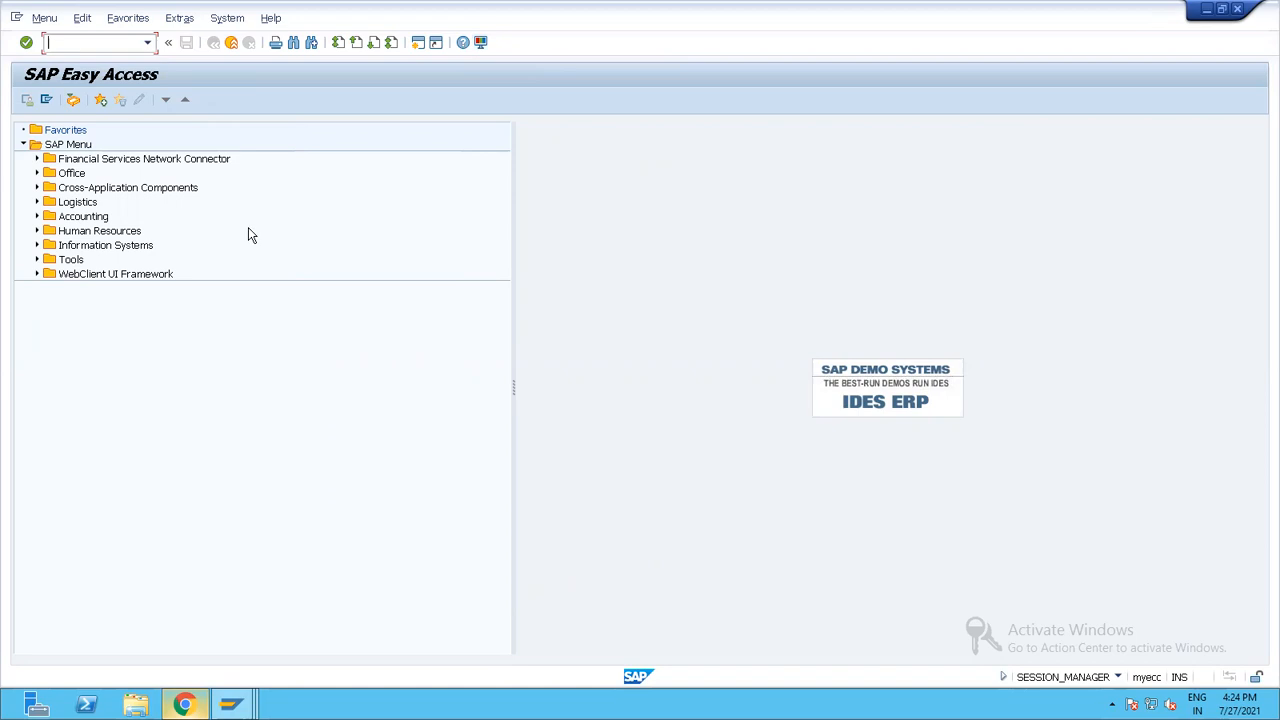
Go to the SAP customer display session and leave the customer's general data.
key("alt+Tab")
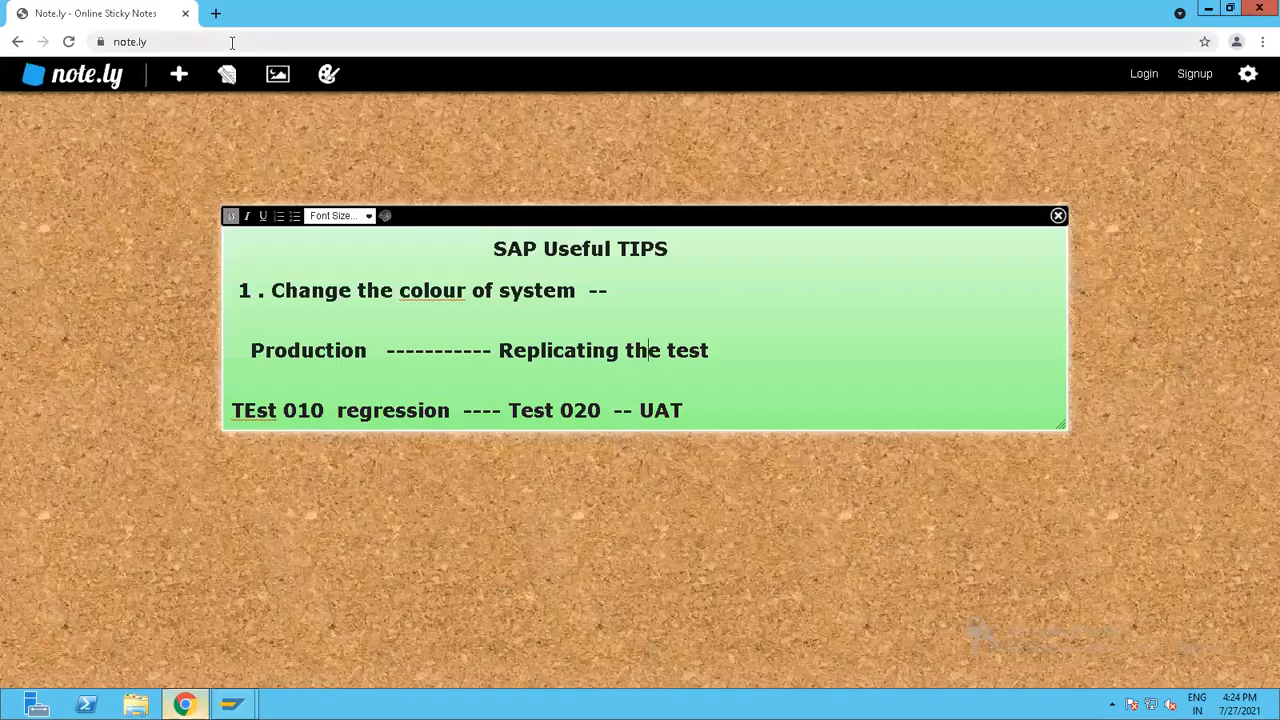
left_click(231, 705)
left_click(283, 617)
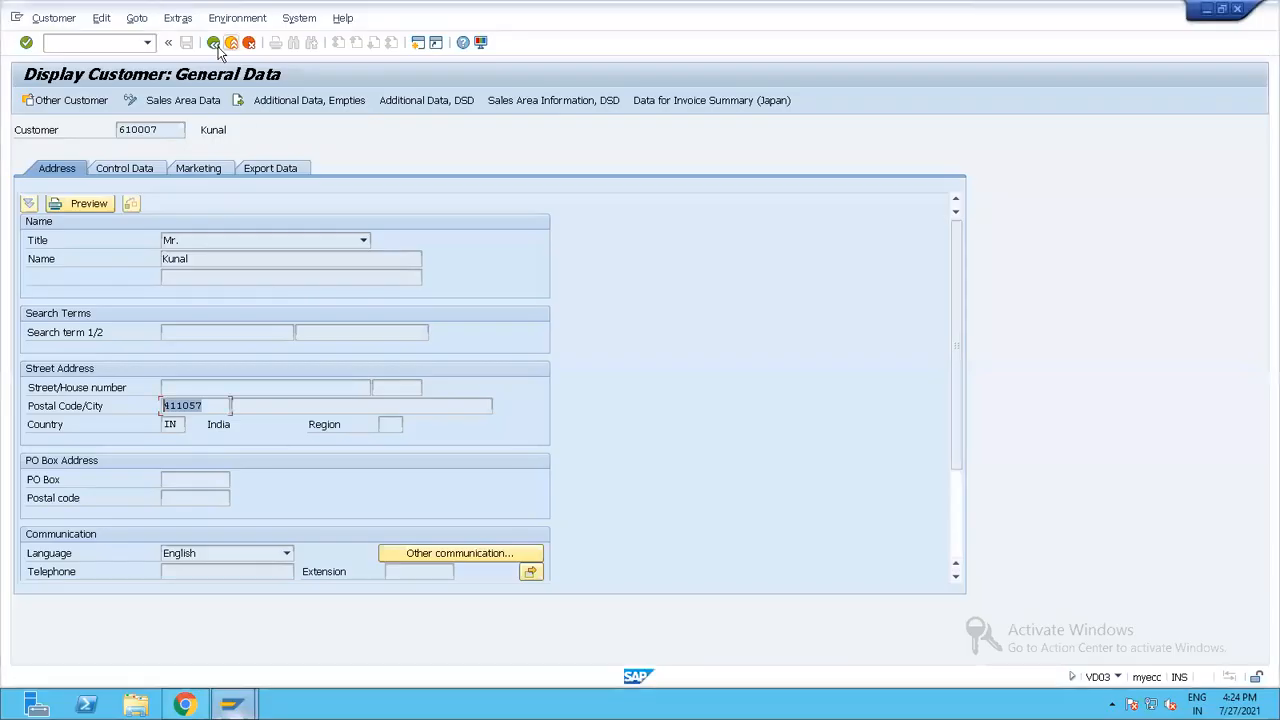
left_click(215, 44)
Open a new ecc connection from SAP Logon 770 and log on to client 800 with the user name and account password.
mouse_move(232, 703)
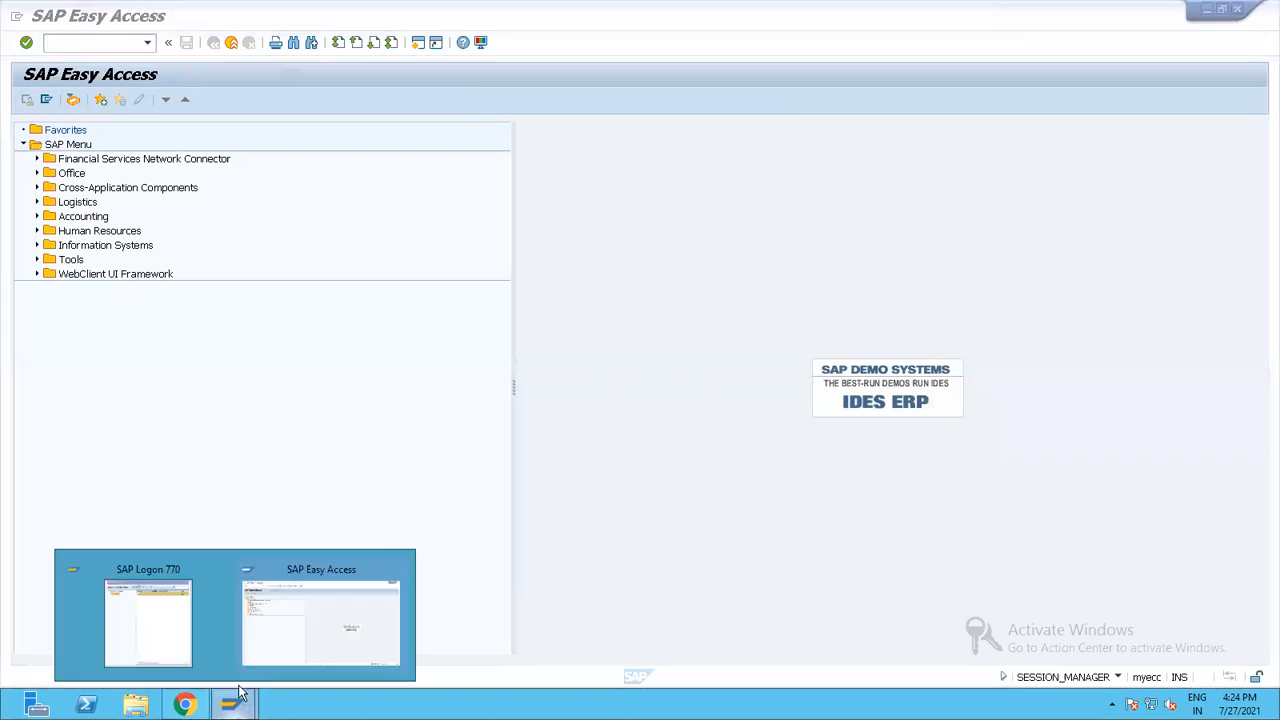
left_click(187, 627)
double_click(595, 177)
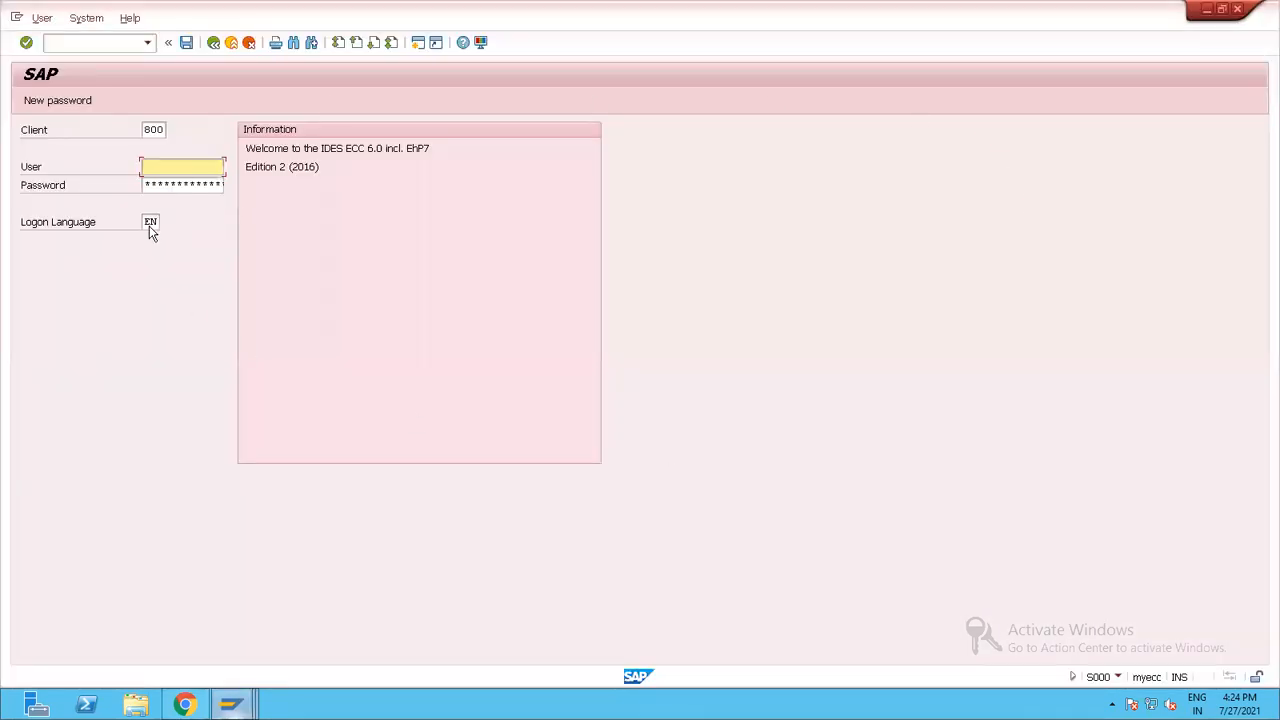
left_click(168, 183)
left_click(168, 184)
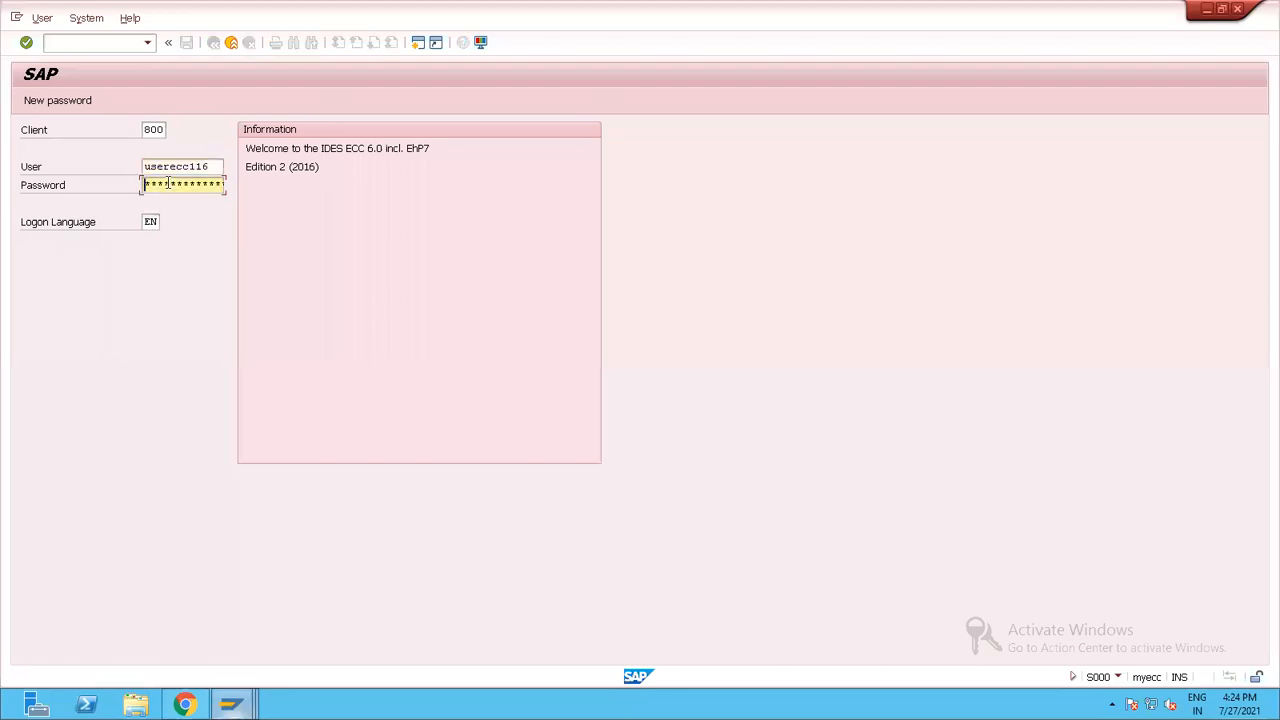
key("Return")
Run transaction VD03 and display the customer's general data for sales organization PU01, distribution channel 1A and division 1A.
type("/")
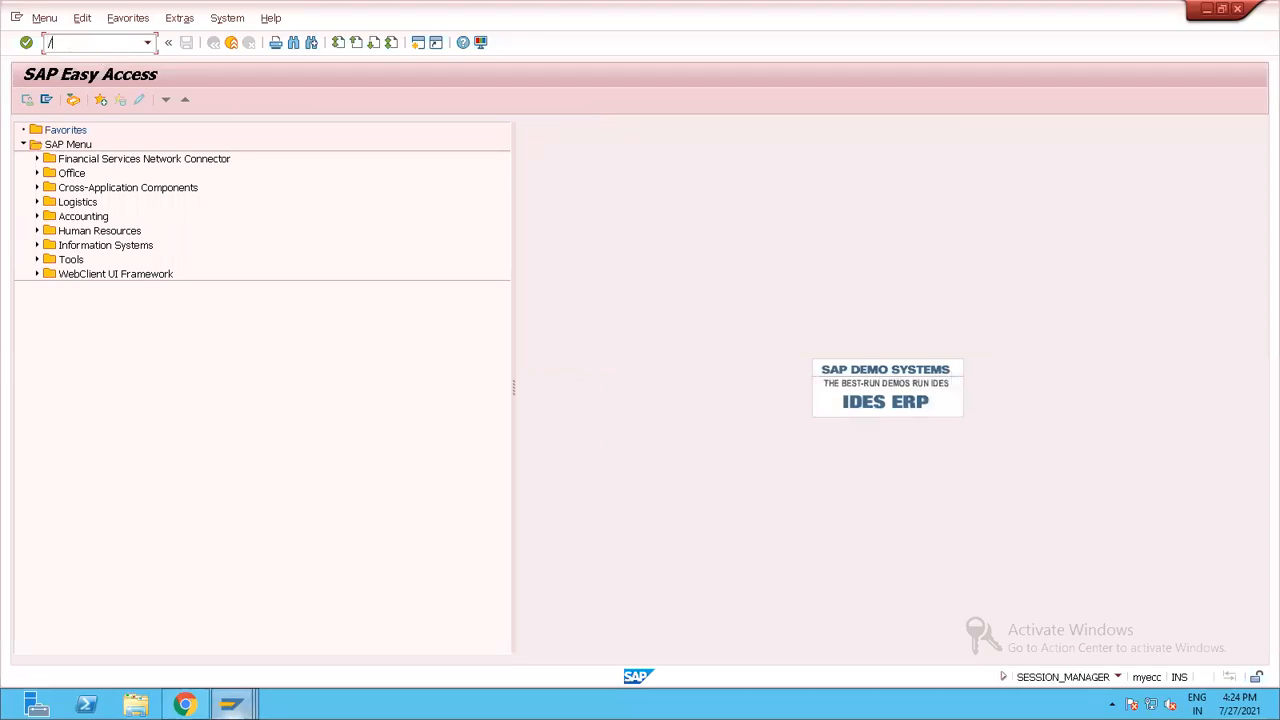
type("npd03")
key("Return")
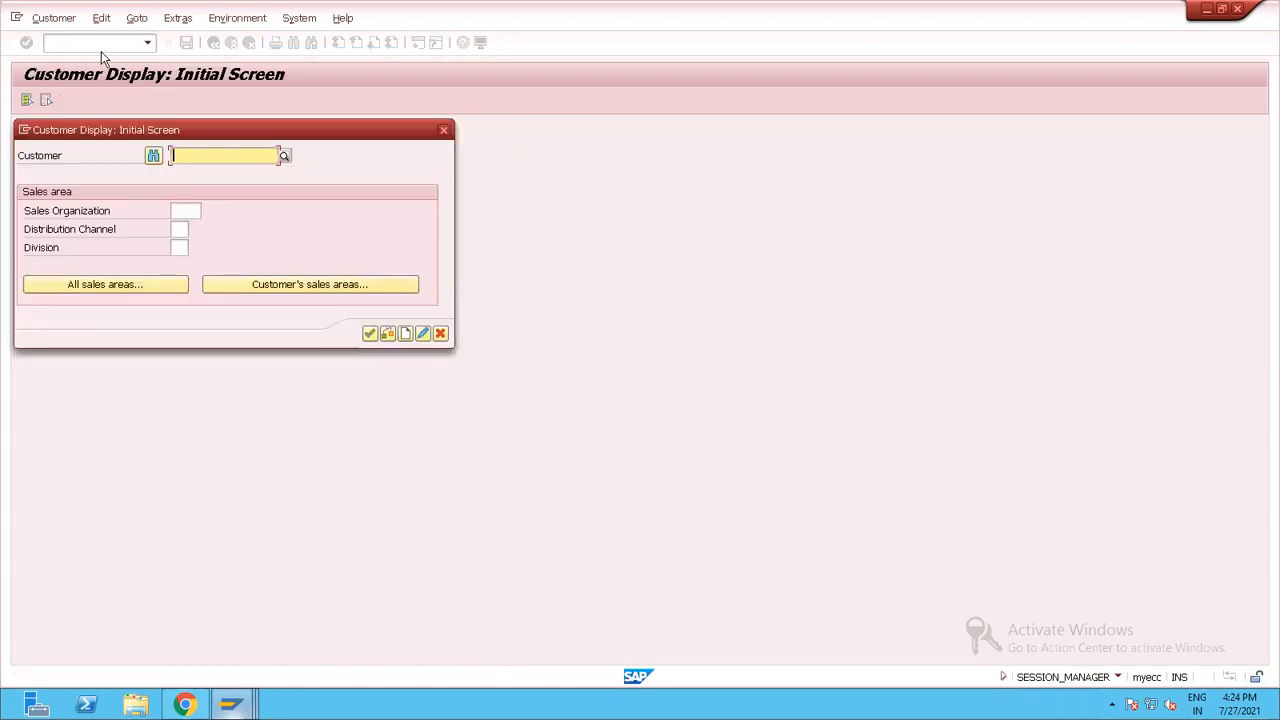
key("BackSpace")
left_click(205, 172)
left_click(310, 285)
double_click(116, 263)
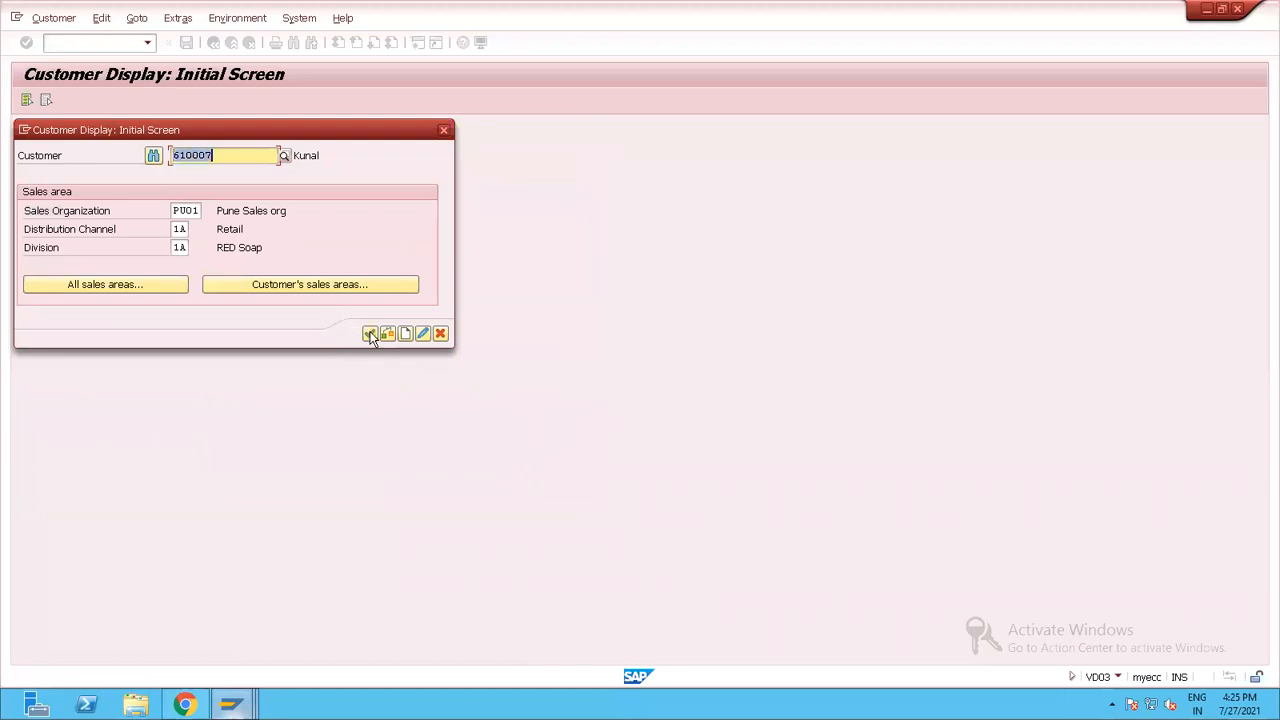
left_click(369, 333)
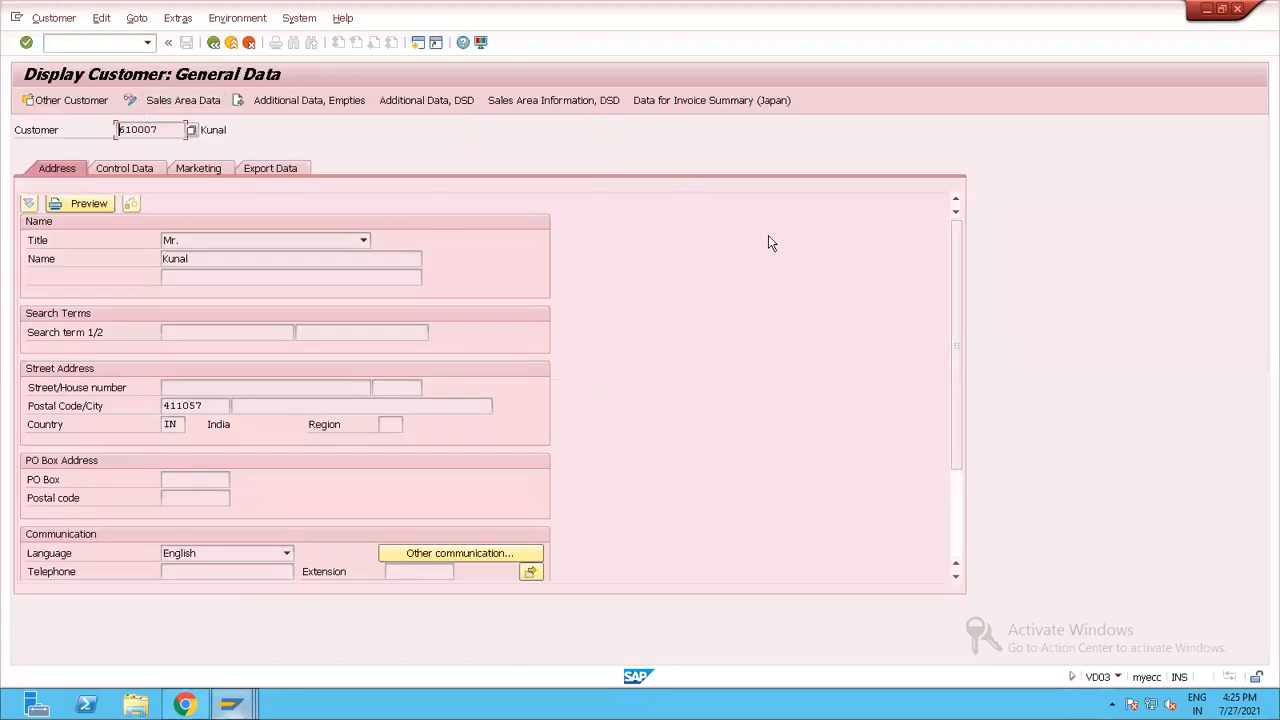
Set the colour for system Y01 to SAP Green in the SAP GUI options and apply it.
left_click(481, 43)
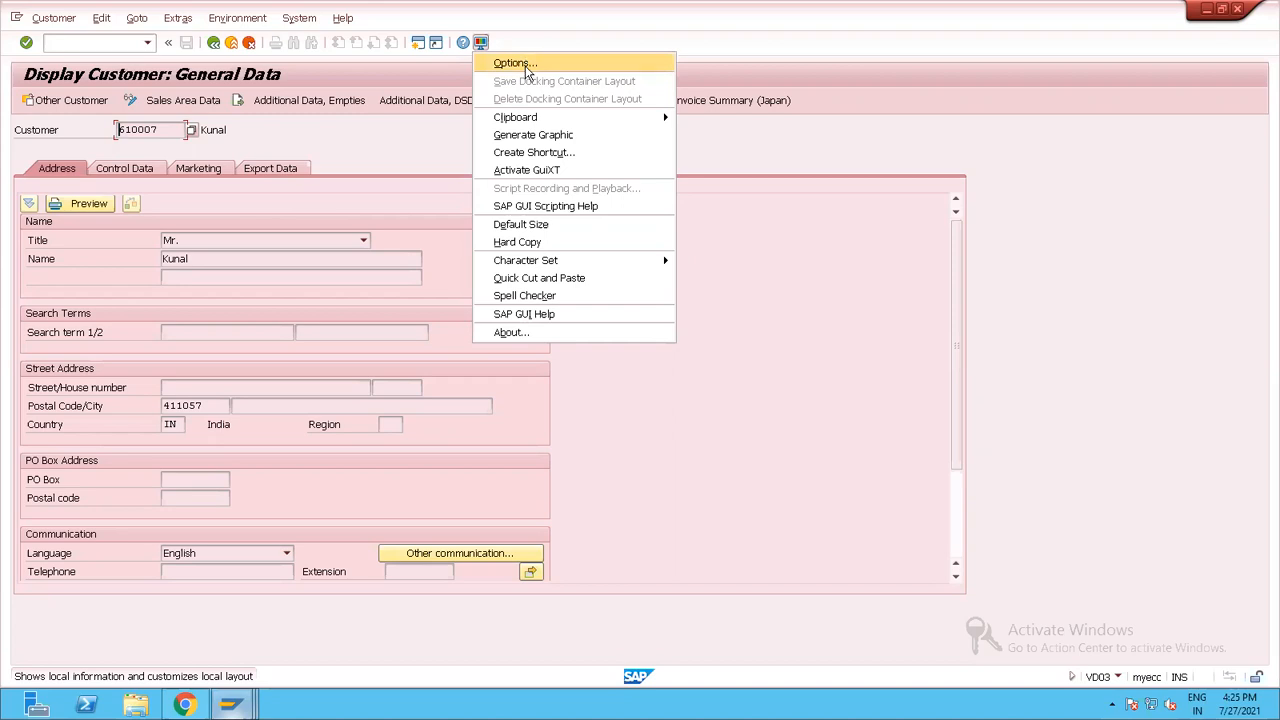
left_click(525, 64)
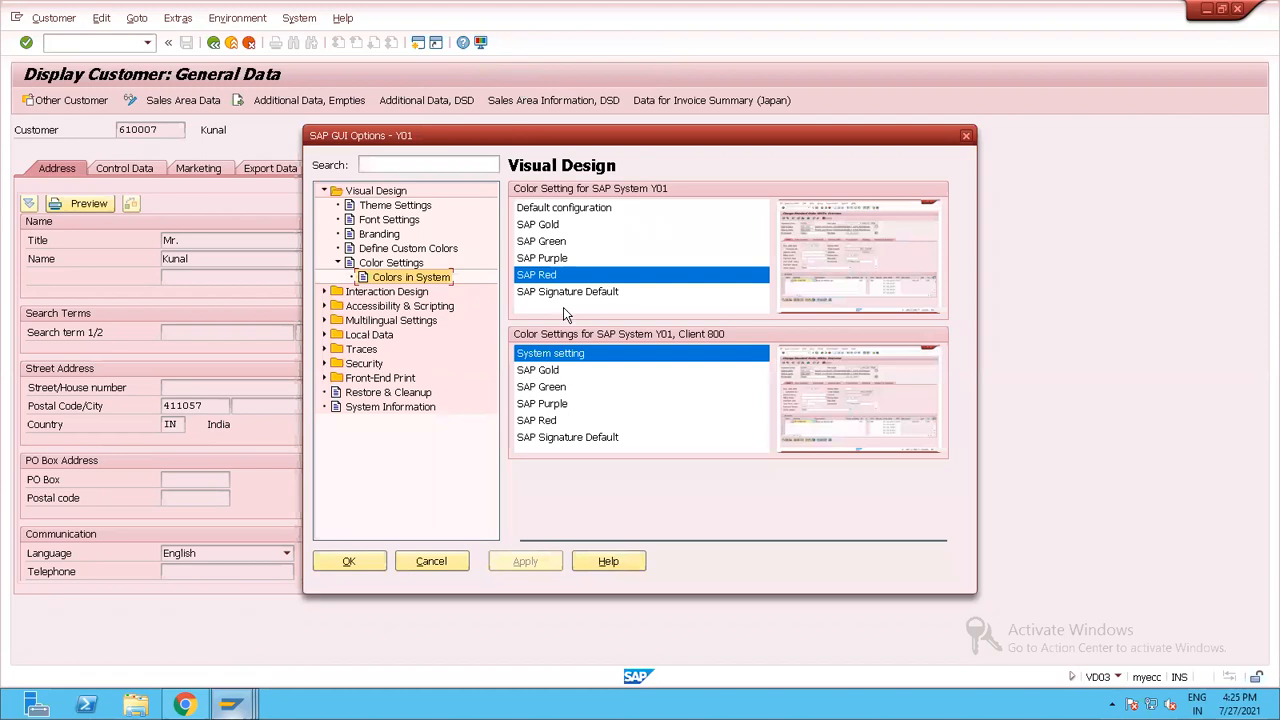
left_click(545, 243)
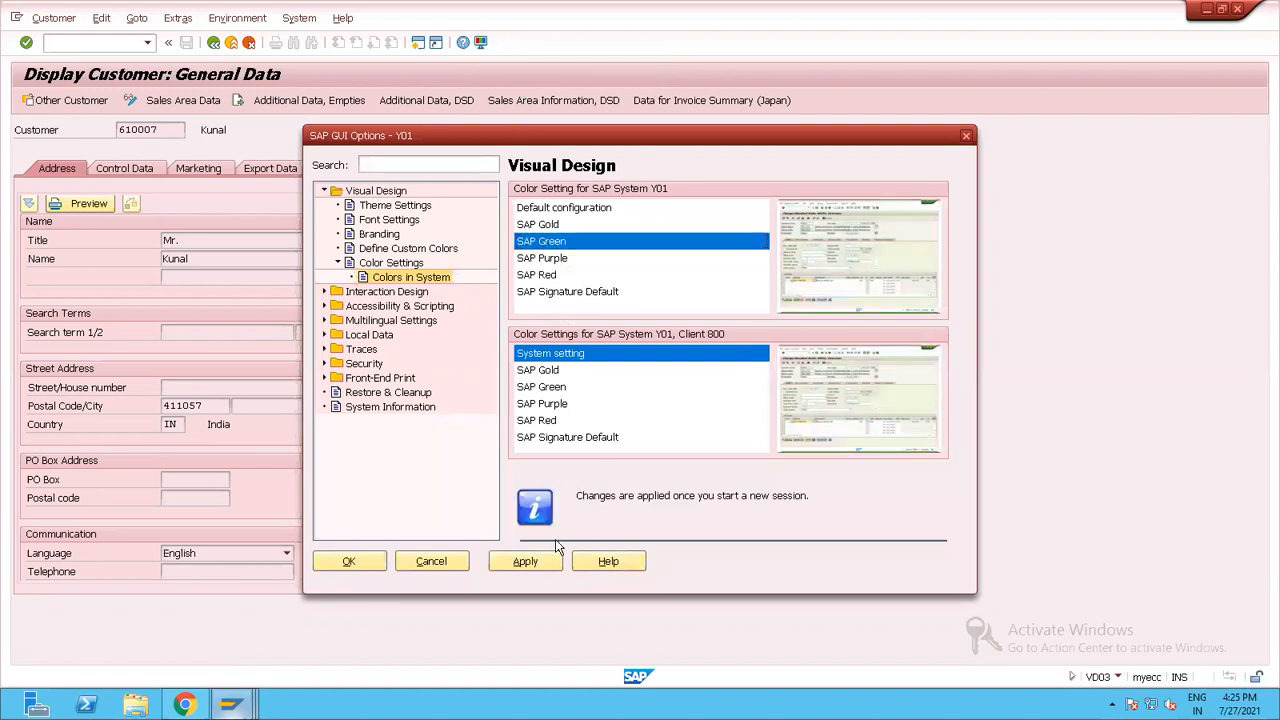
left_click(566, 290)
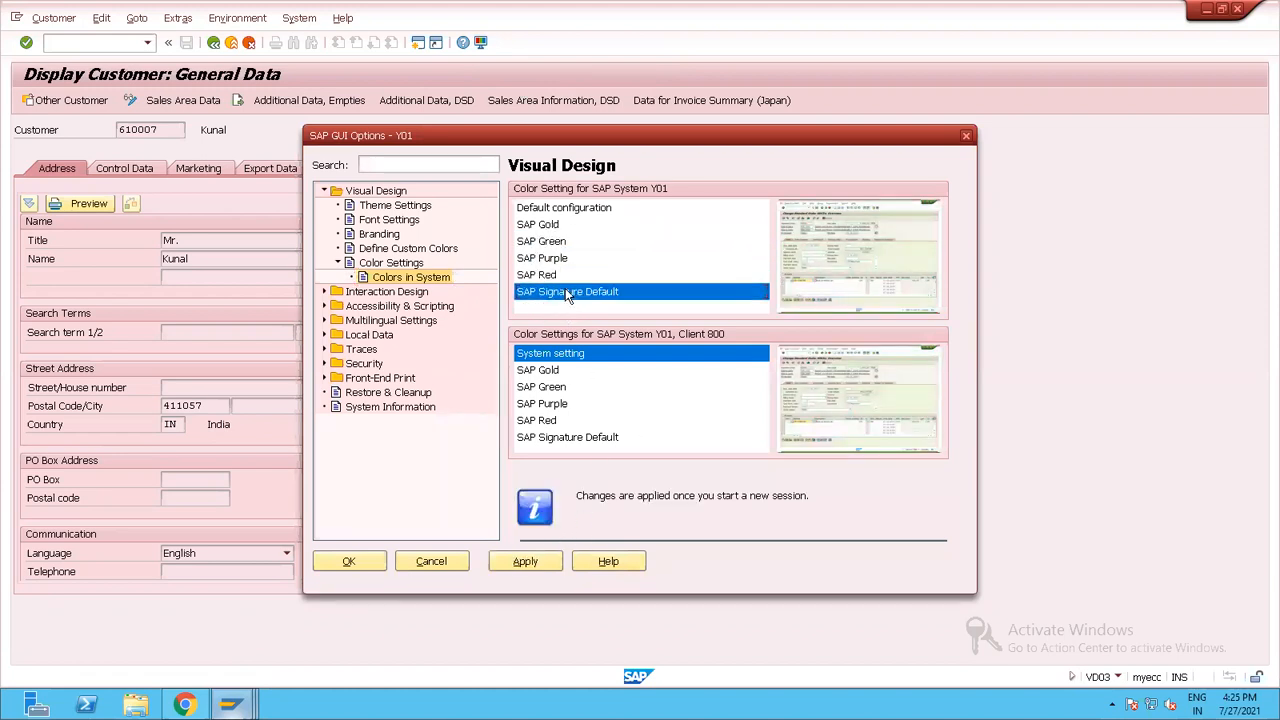
left_click(541, 243)
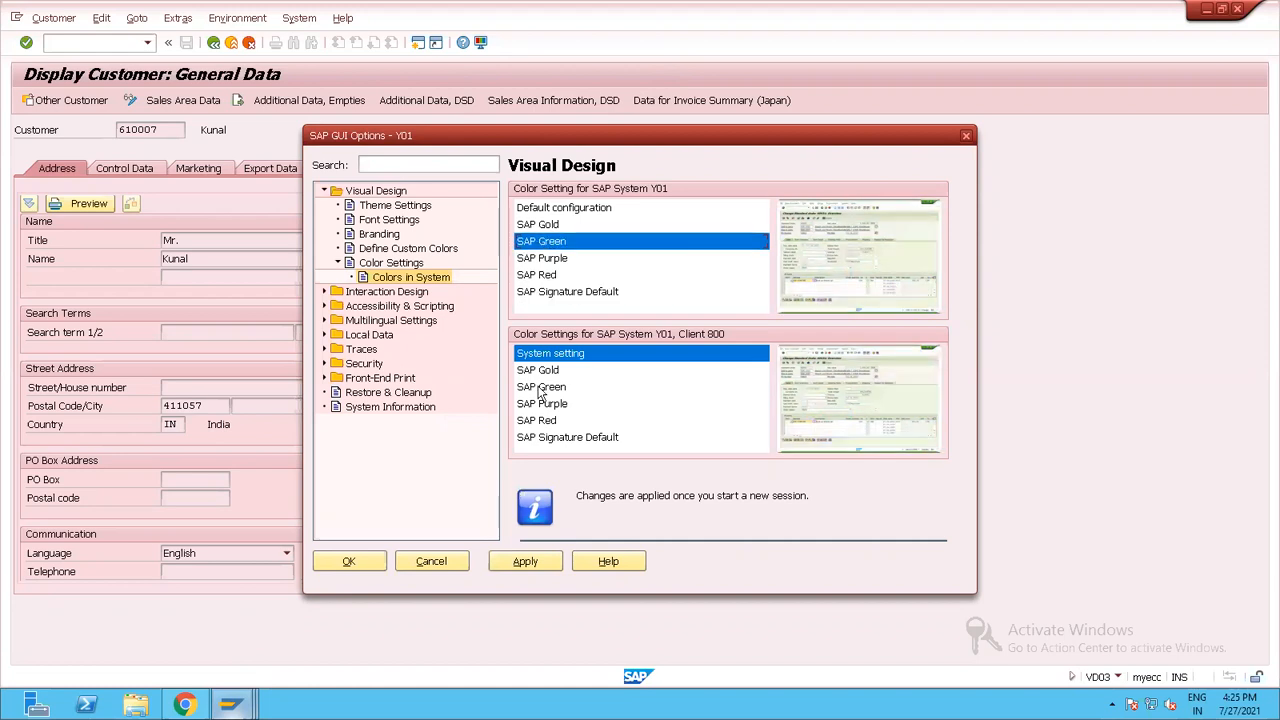
left_click(520, 563)
left_click(349, 562)
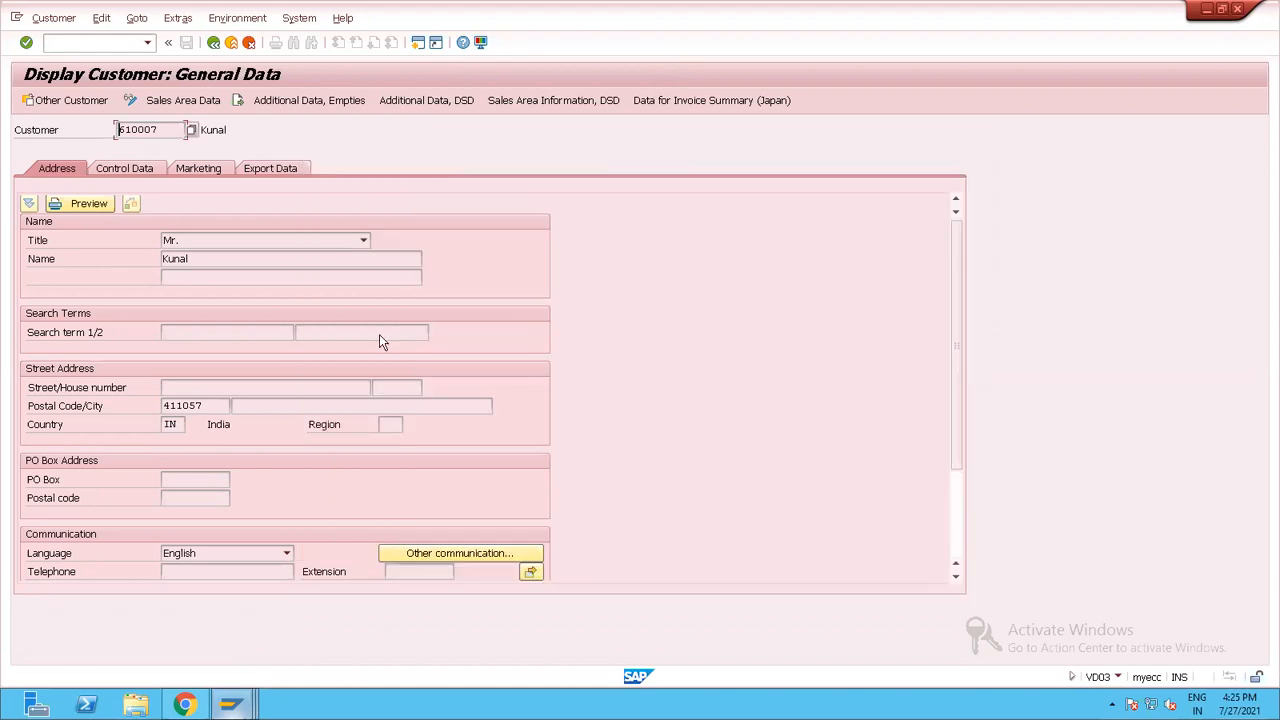
Log off the red session and log on to ecc again from SAP Logon with the user name and account password.
left_click(230, 43)
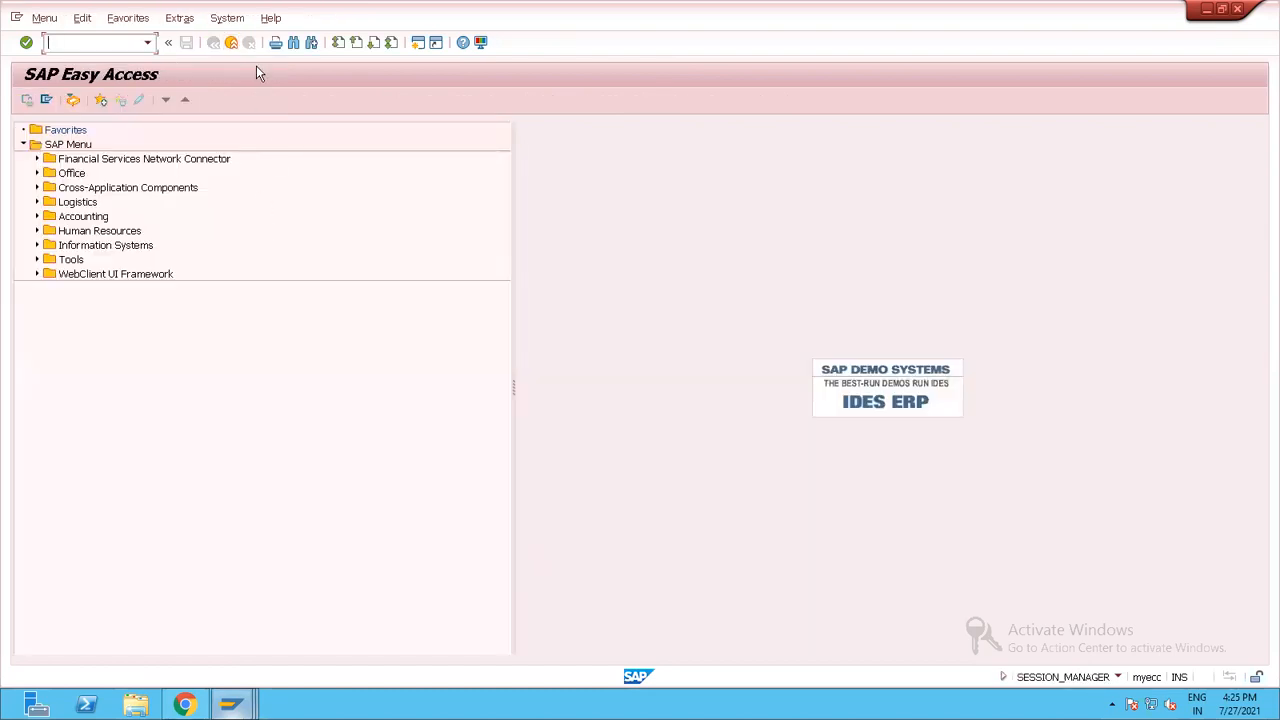
left_click(231, 43)
left_click(186, 303)
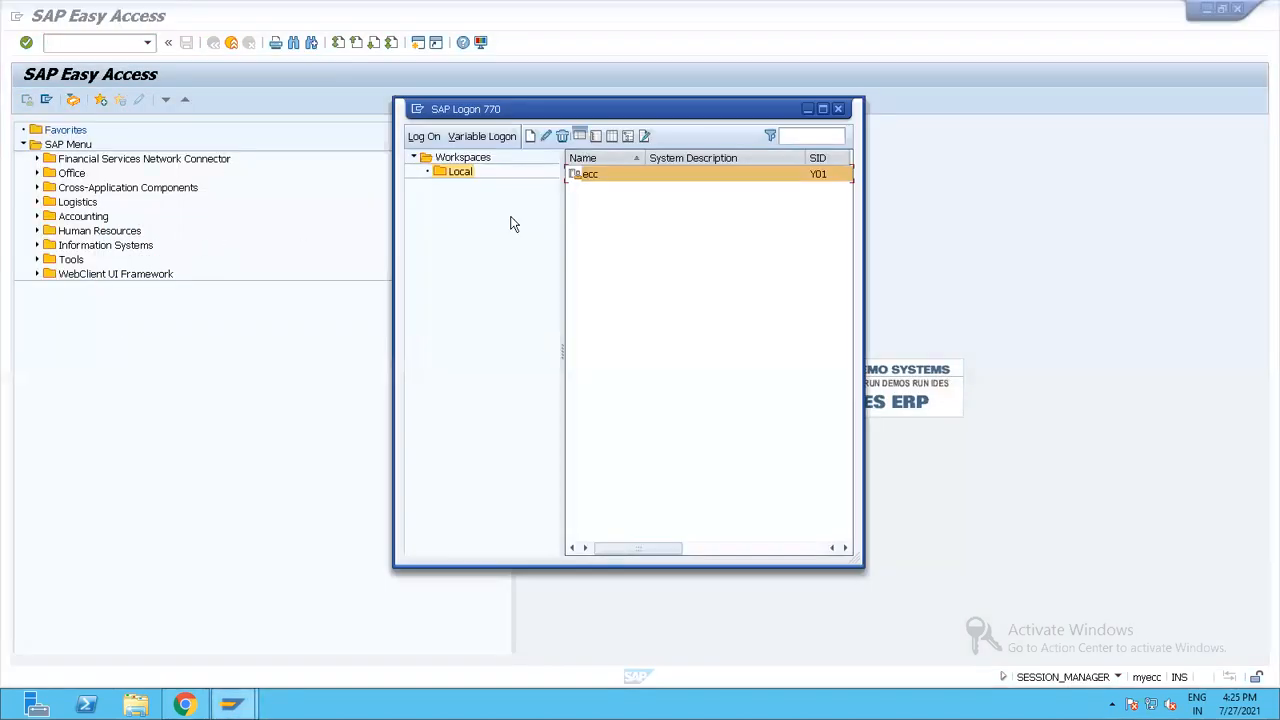
double_click(608, 178)
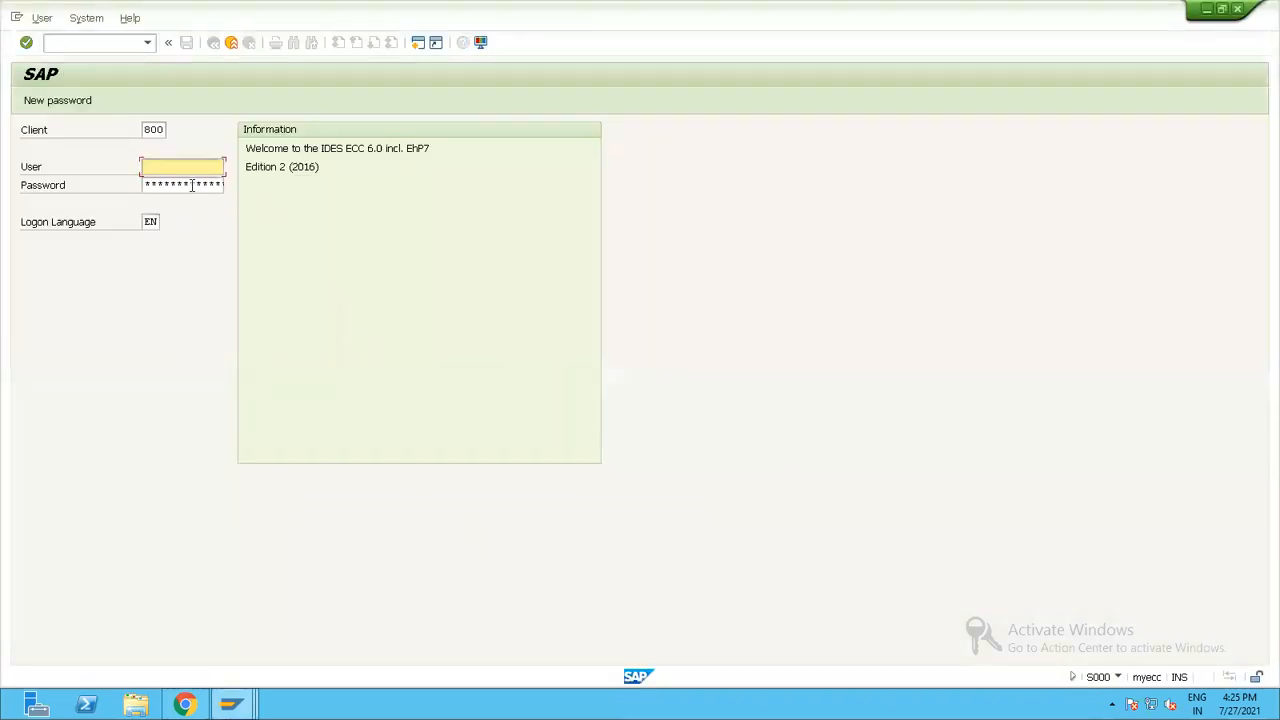
left_click(168, 183)
left_click(154, 184)
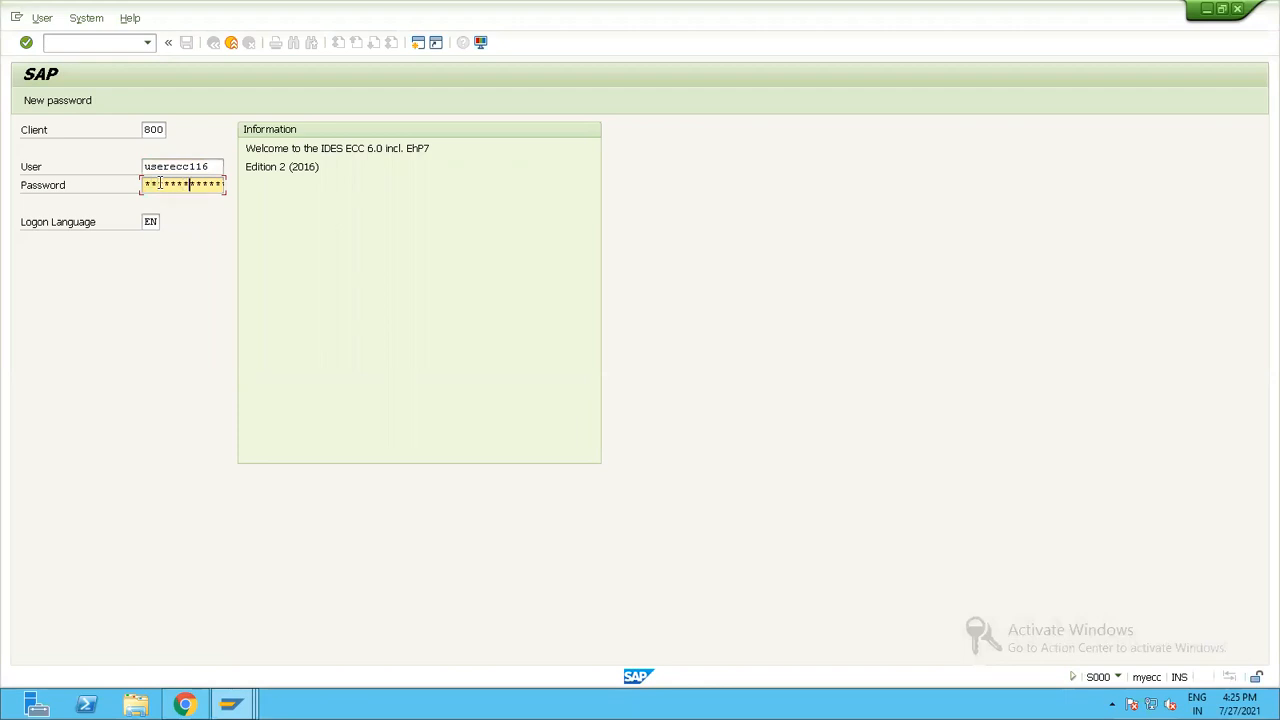
key("Return")
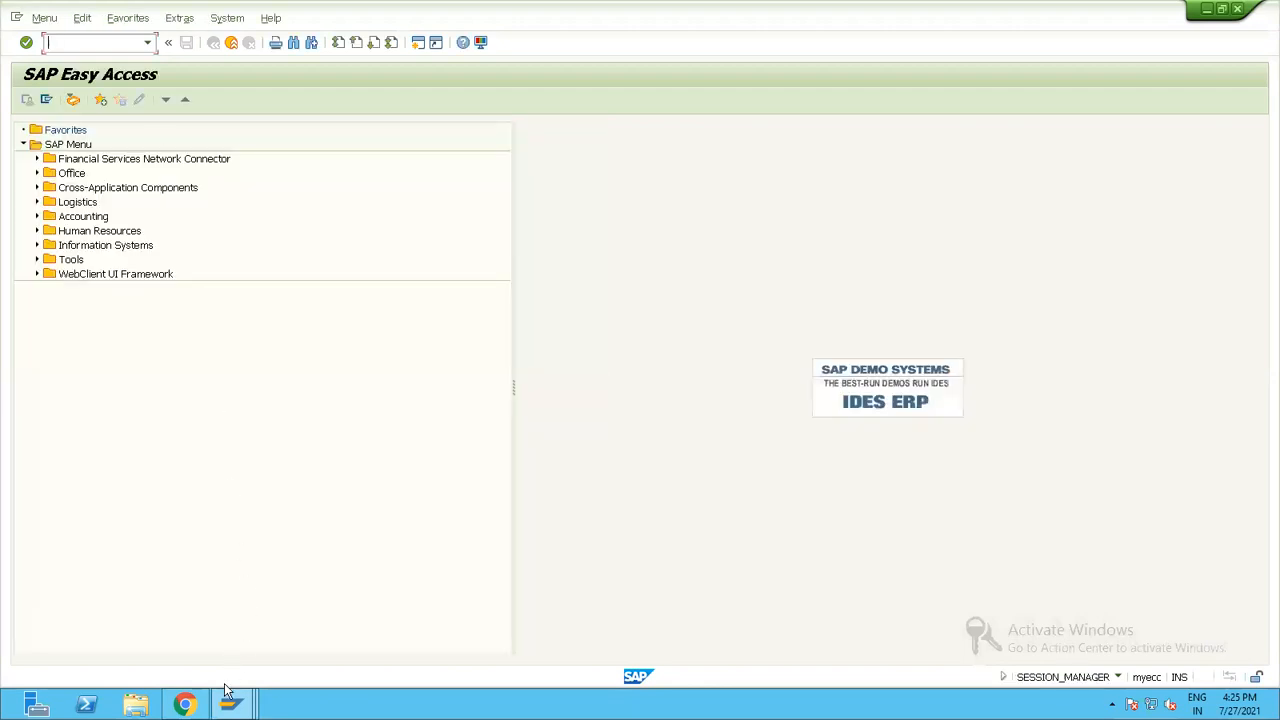
Switch to the Note.ly sticky note and add the line "2 . Dont see the Drop down button ---" below the Test 010 line.
mouse_move(185, 705)
left_click(185, 620)
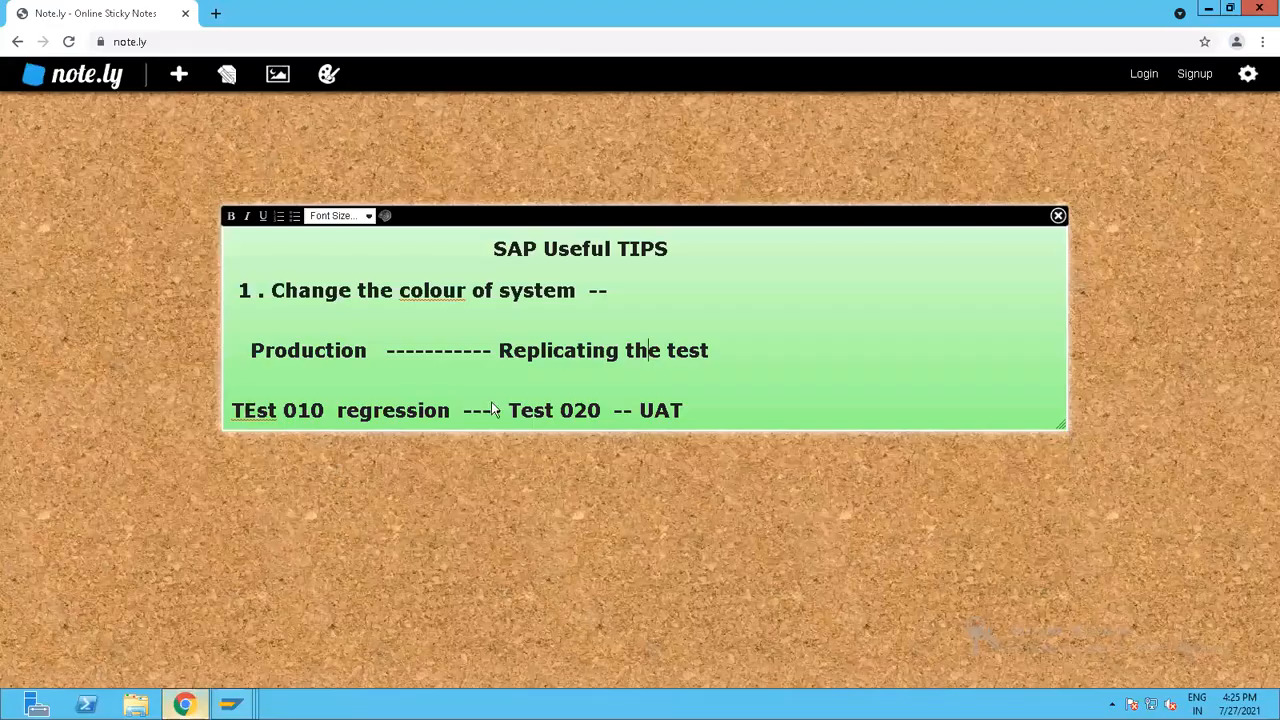
left_click(710, 406)
key("Return")
type("2")
key("BackSpace")
key("BackSpace")
key("BackSpace")
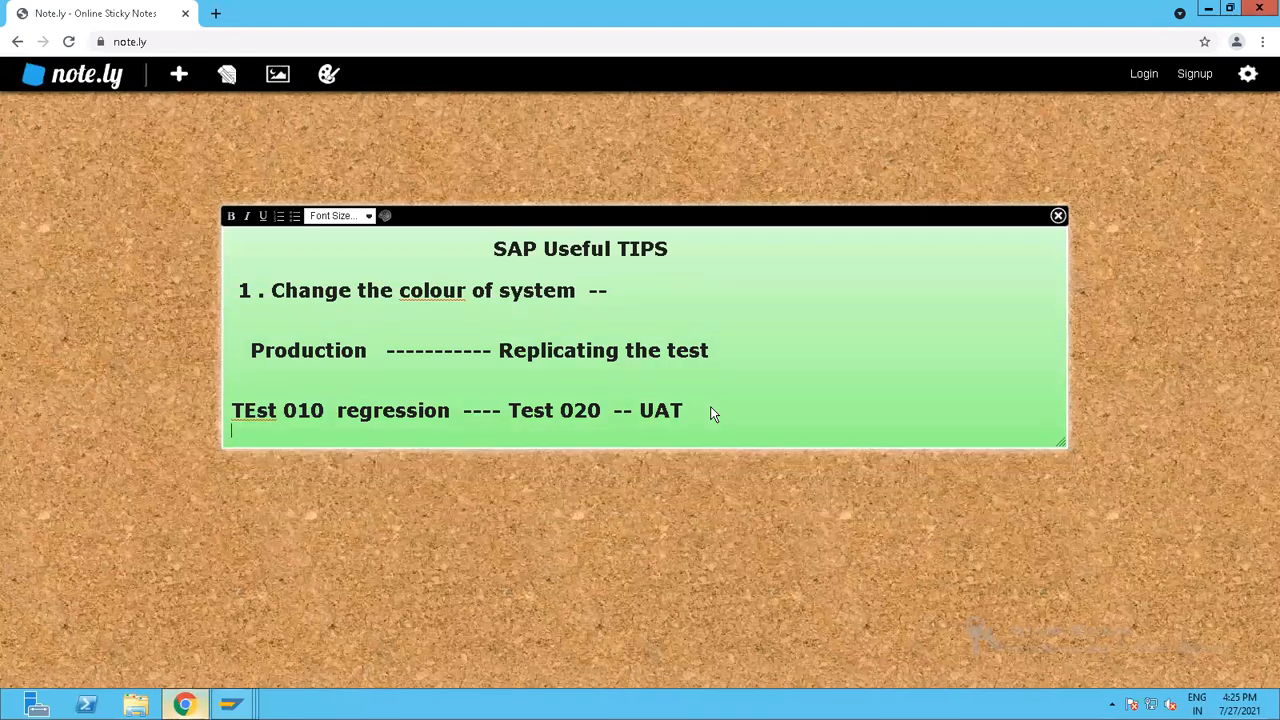
key("Return")
type("2 . Do")
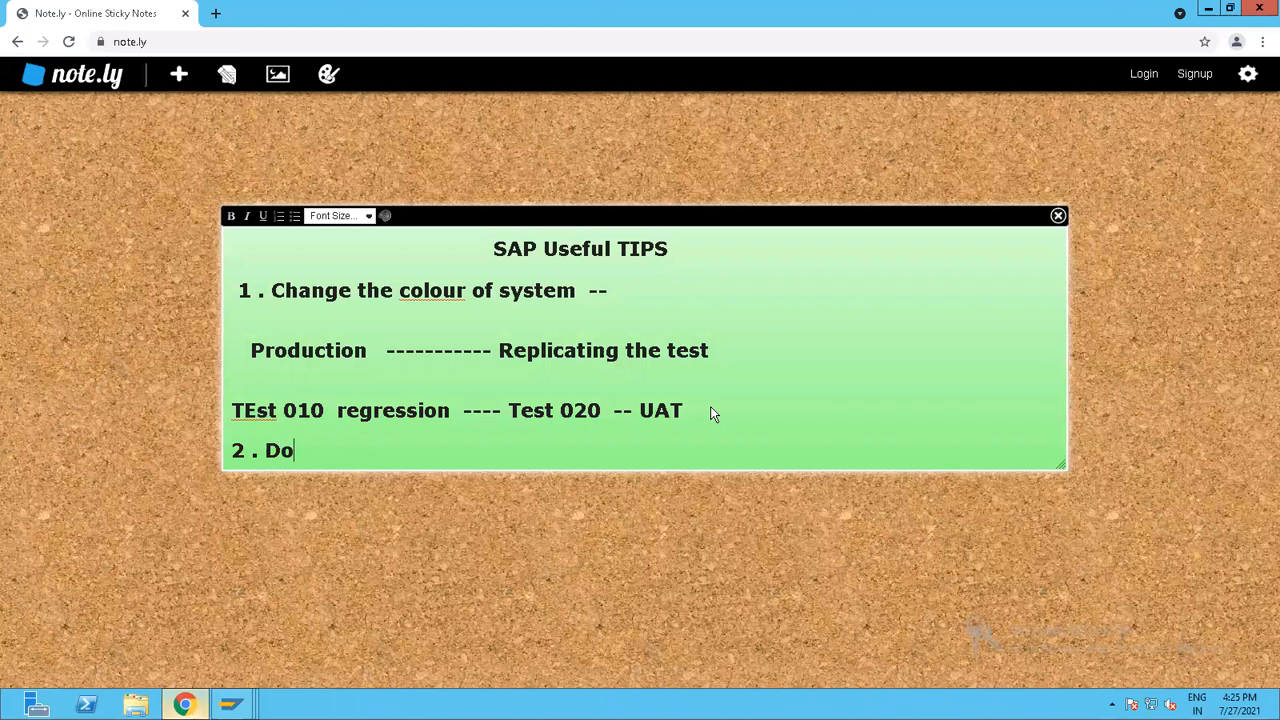
type("nt see the Drop down b")
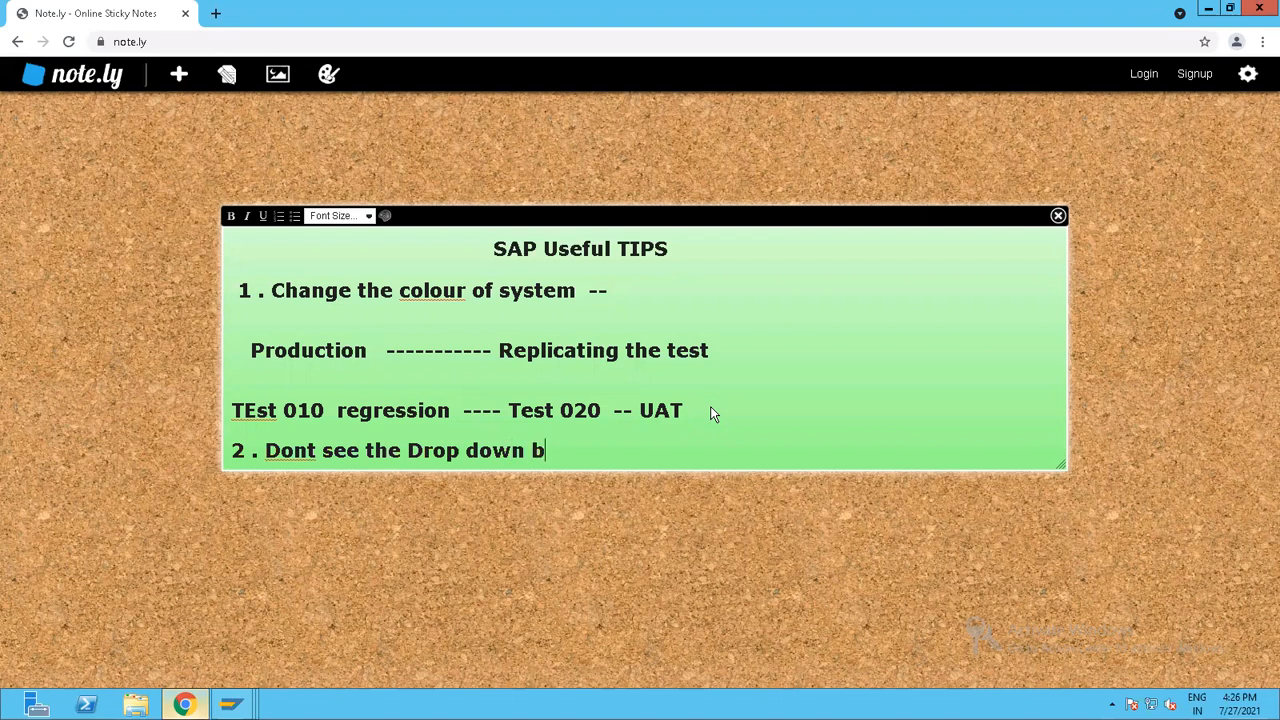
type("utton   ---")
key("Return")
Switch back to SAP, run transaction VF01 and look through the available billing types without choosing one.
key("alt+Tab")
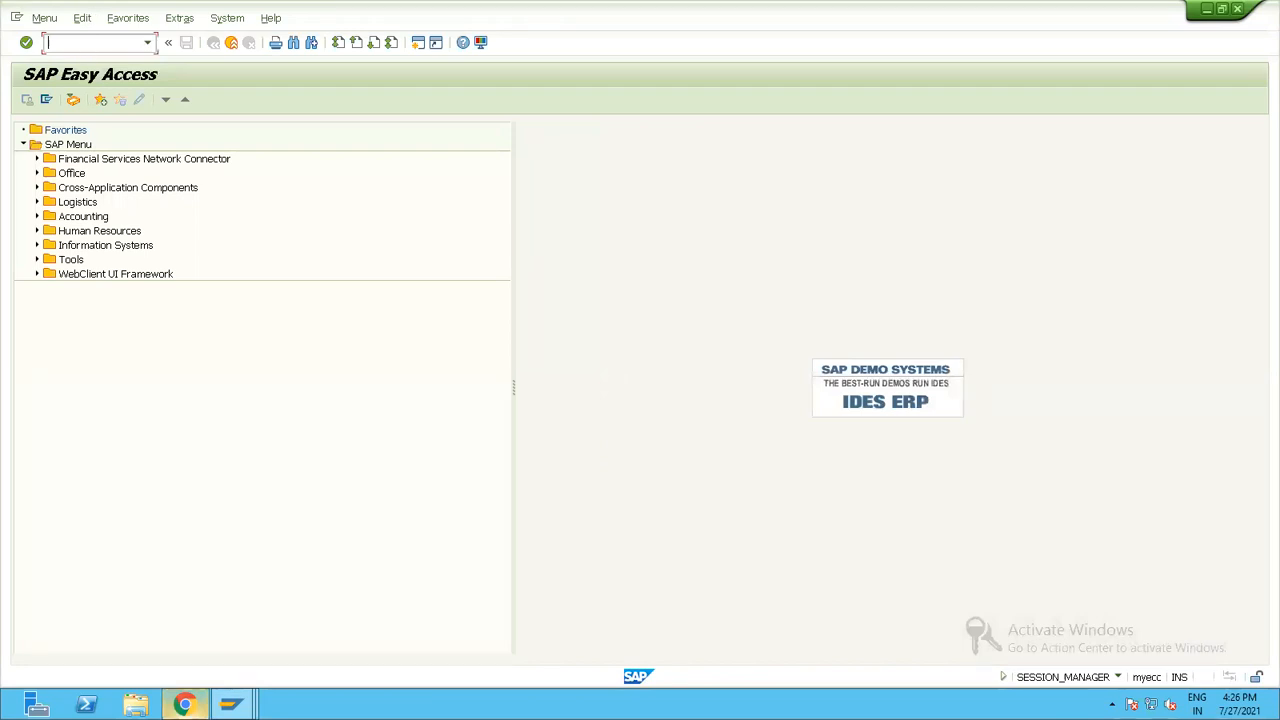
key("Return")
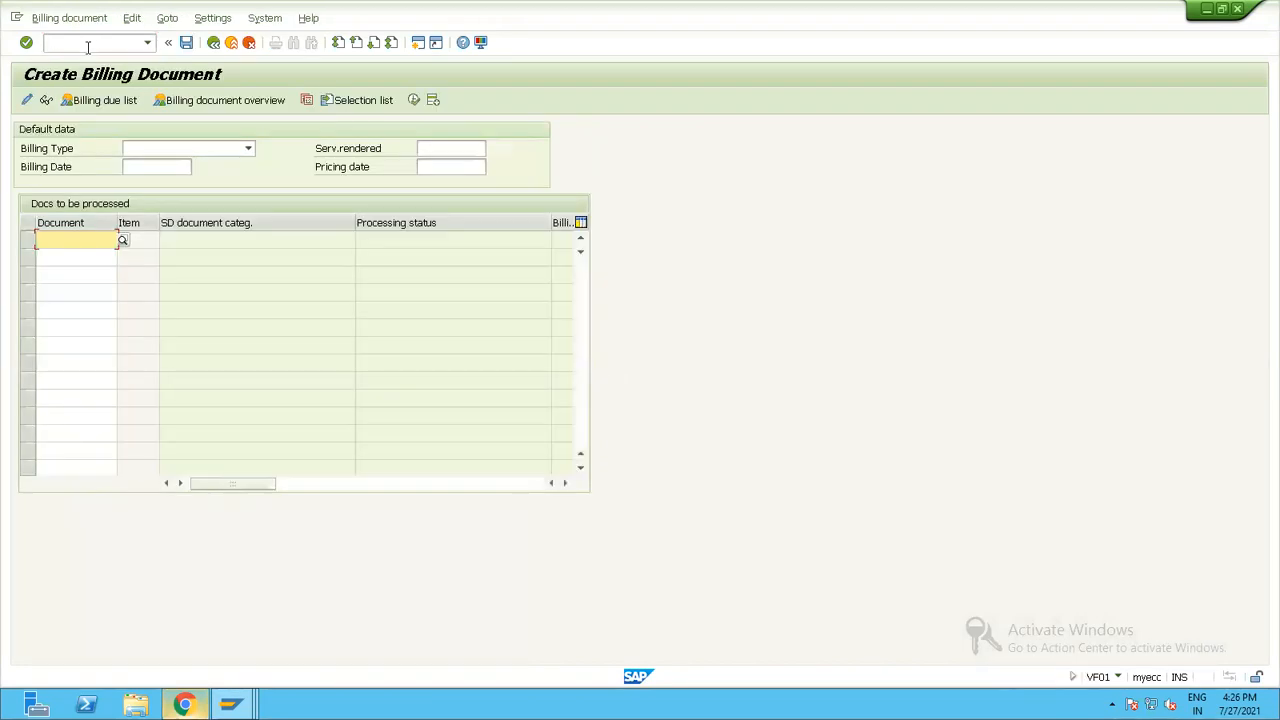
left_click(219, 150)
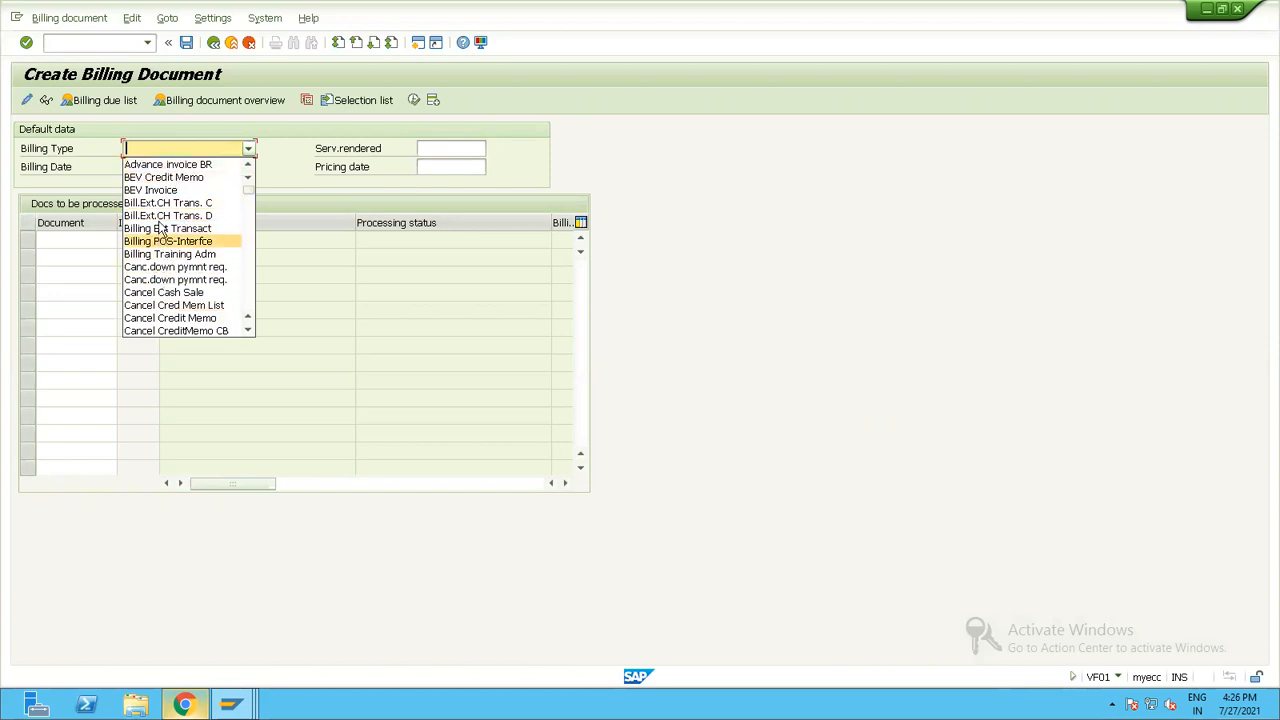
scroll(166, 283, "down", 3)
scroll(166, 283, "down", 12)
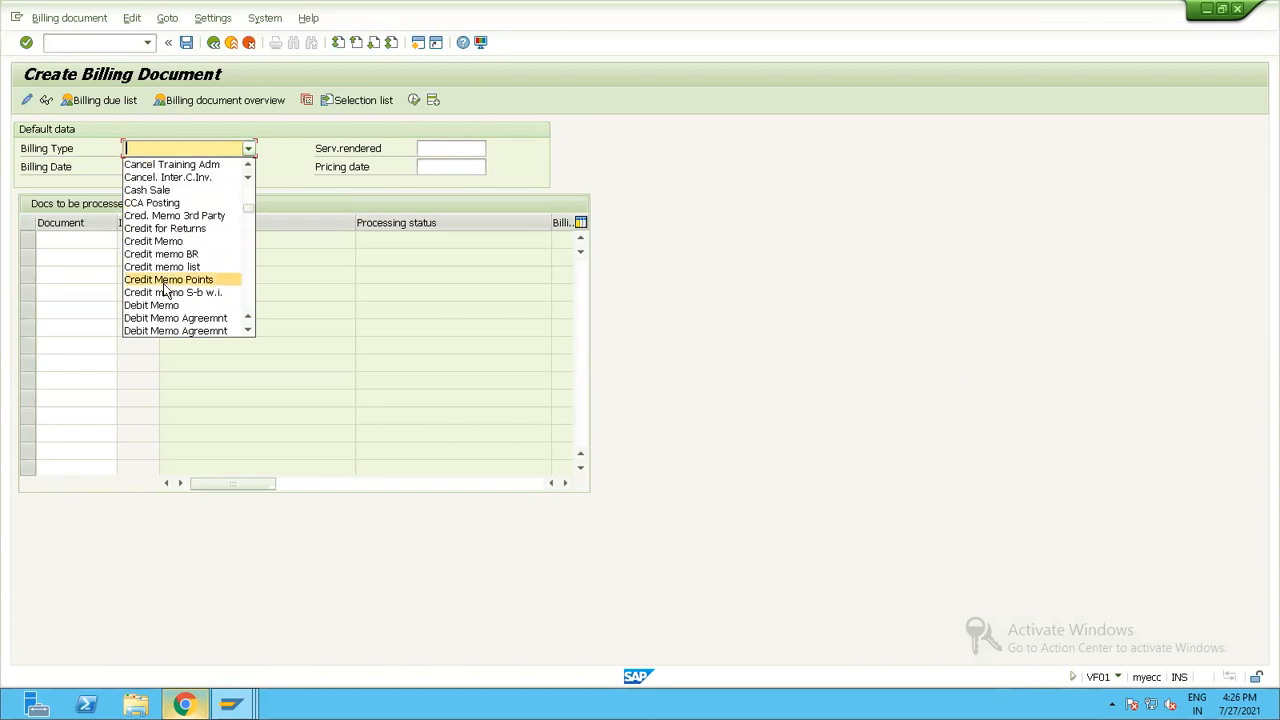
scroll(163, 300, "down", 6)
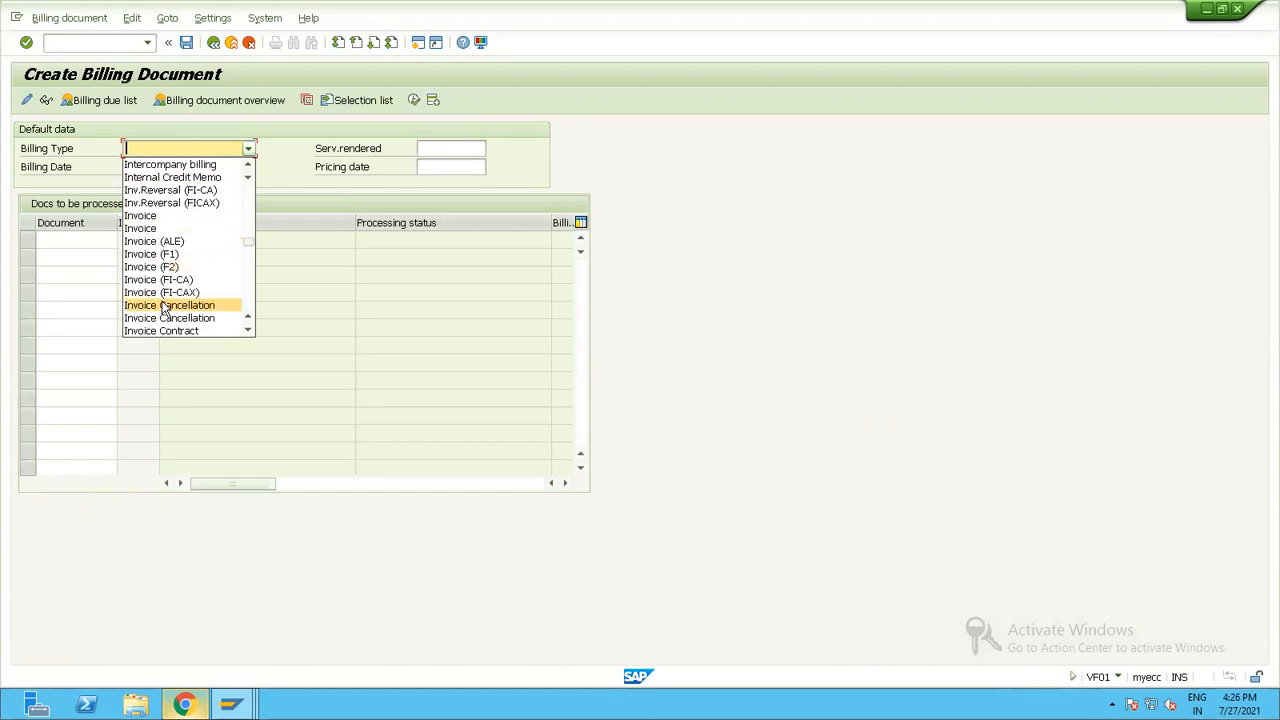
scroll(163, 300, "up", 3)
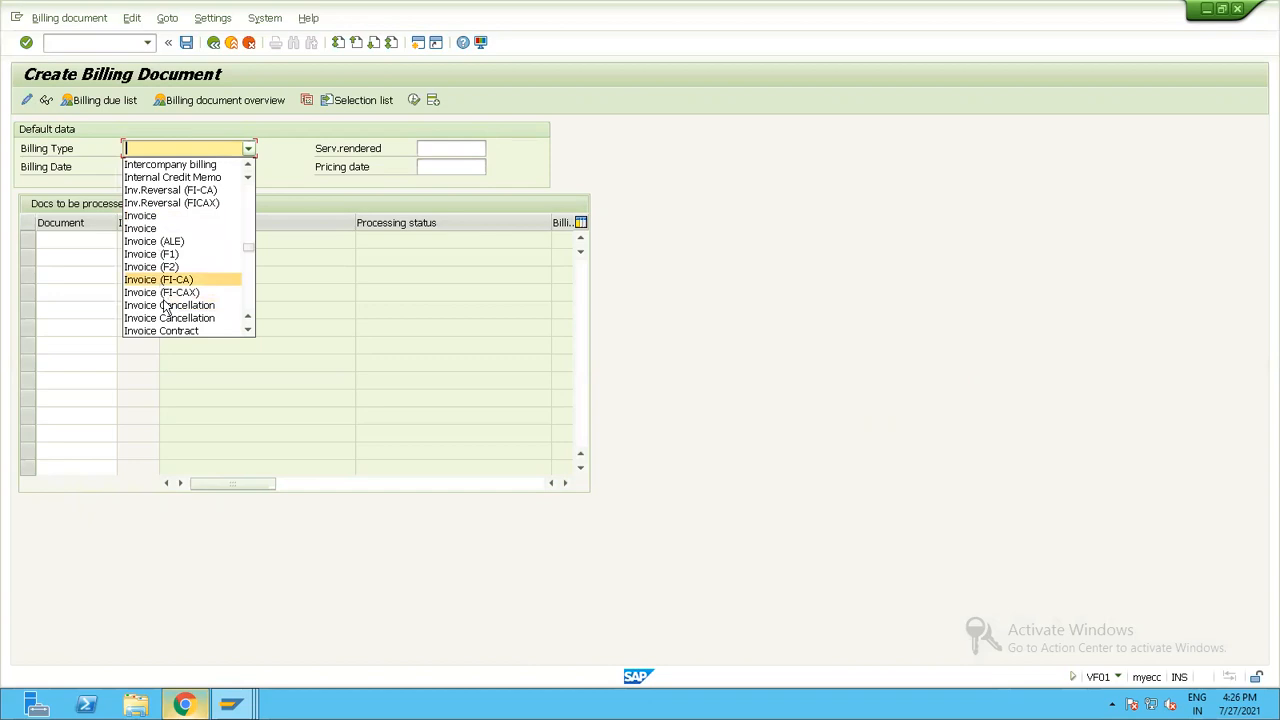
left_click(310, 272)
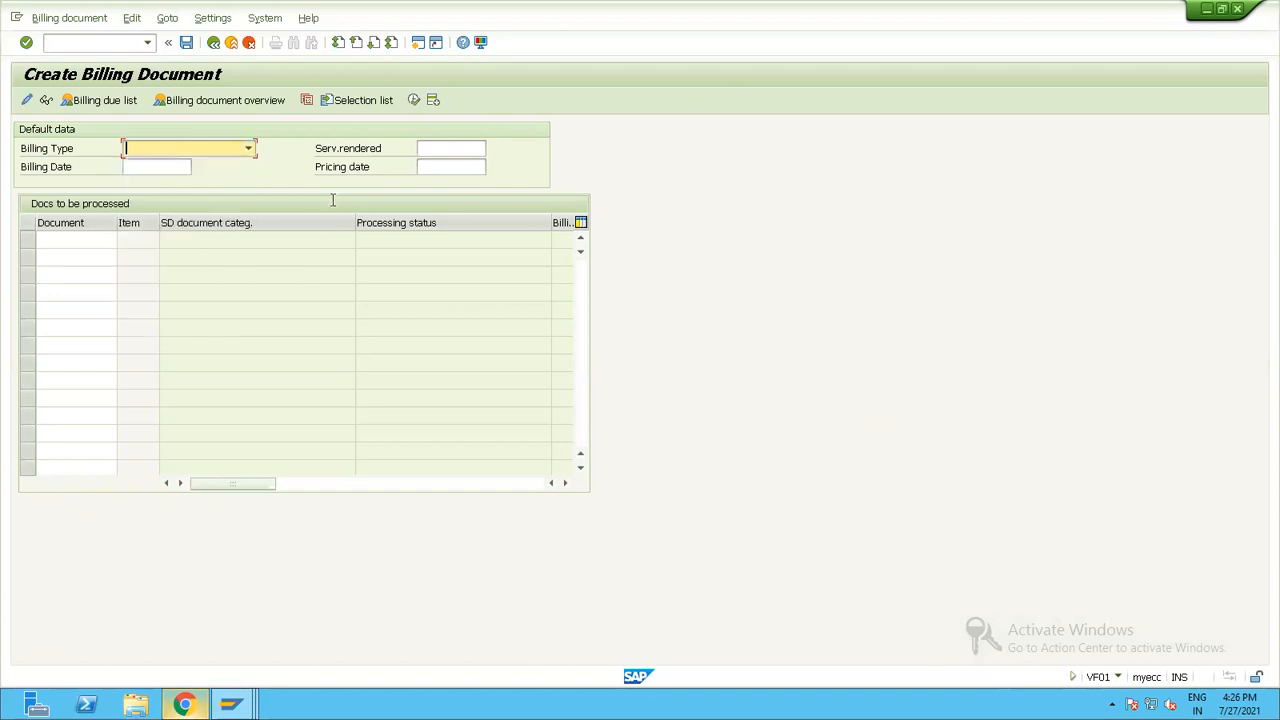
Enable showing keys within dropdown lists in the SAP GUI Interaction Design options under Visualization 1 and apply it.
left_click(484, 46)
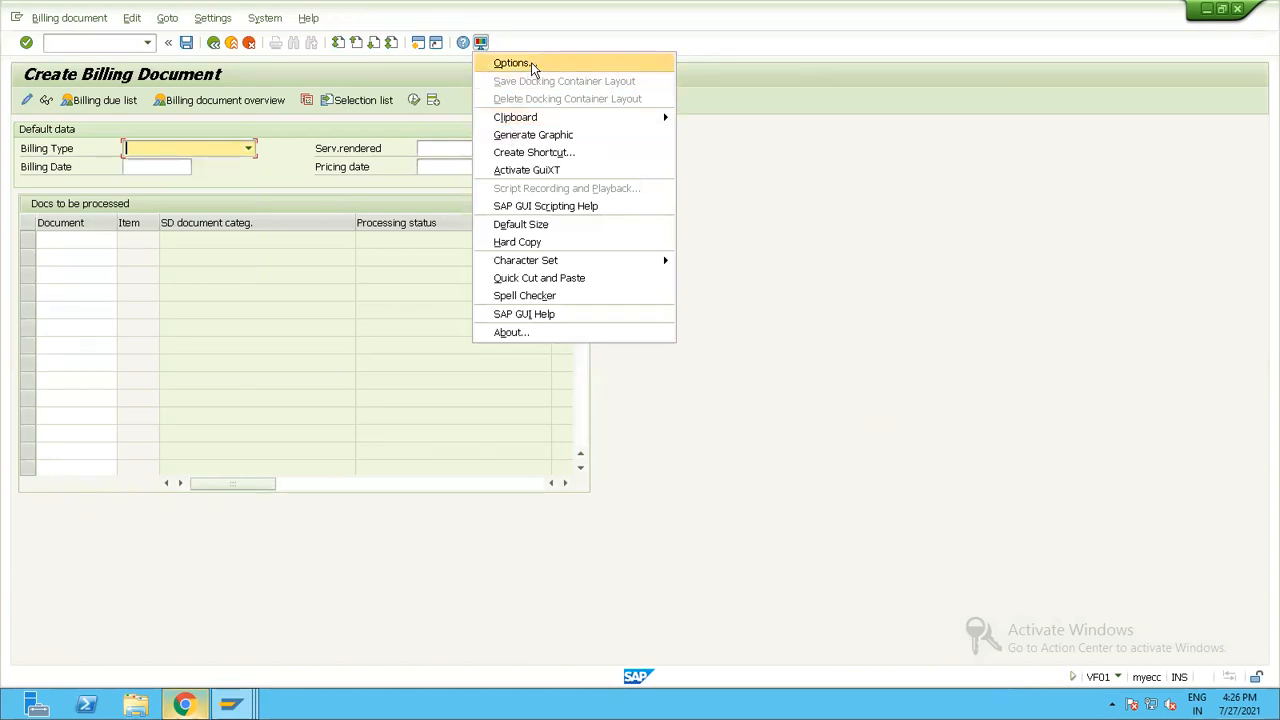
left_click(533, 64)
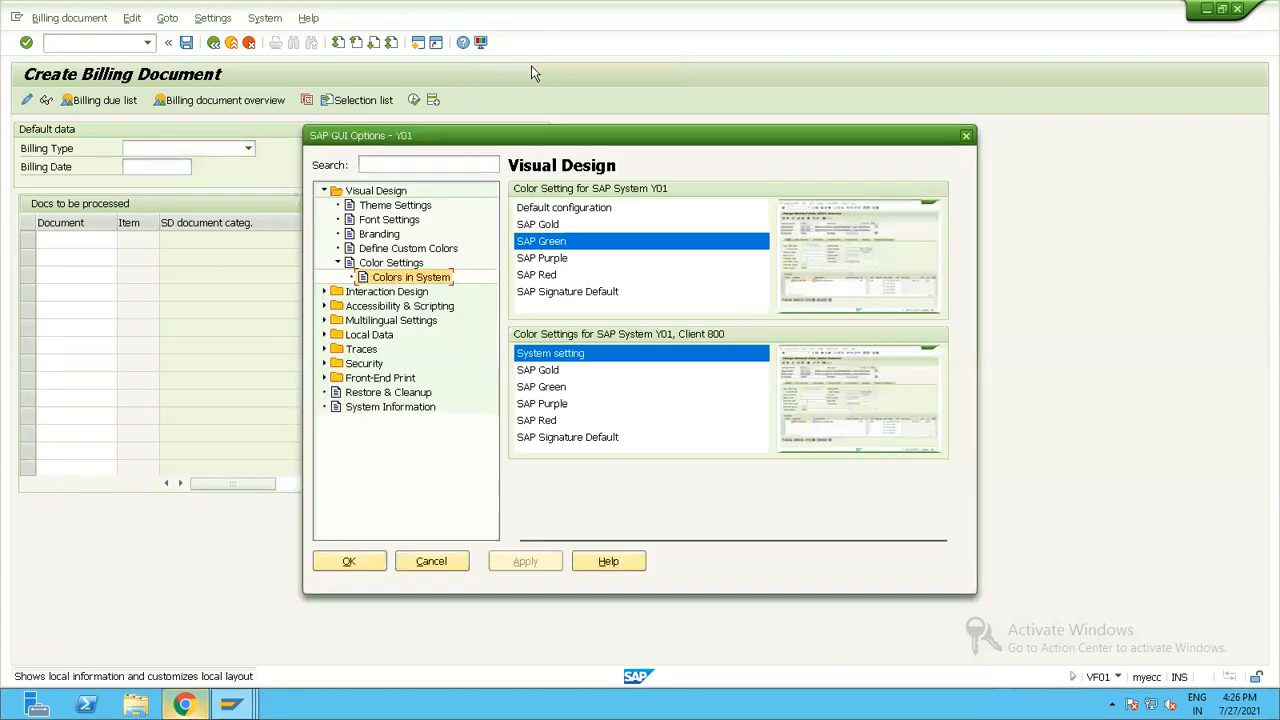
left_click(325, 190)
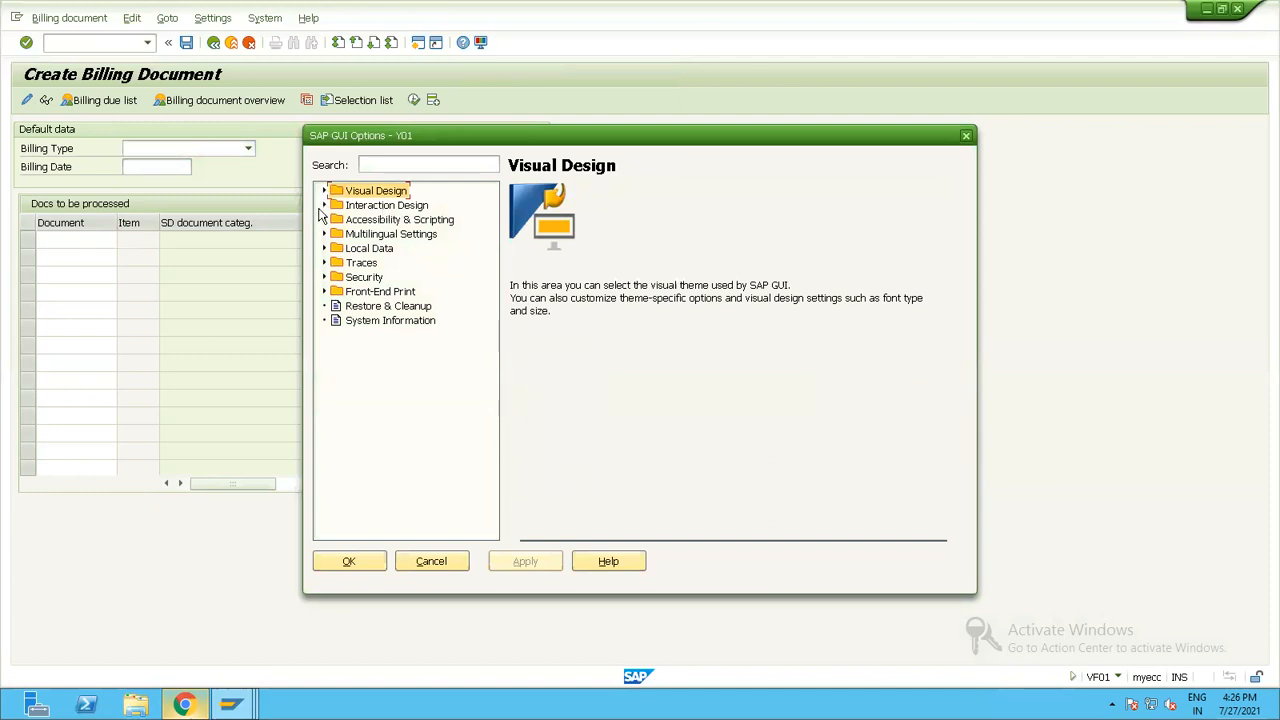
left_click(324, 205)
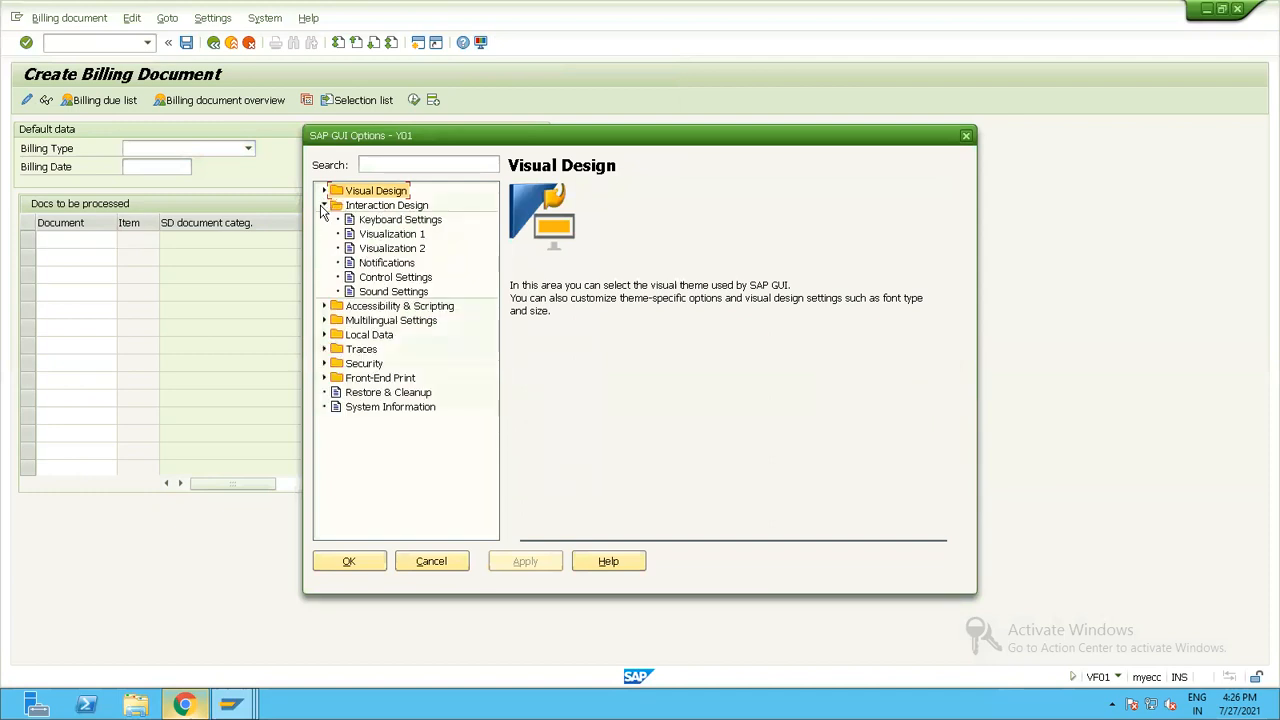
left_click(389, 251)
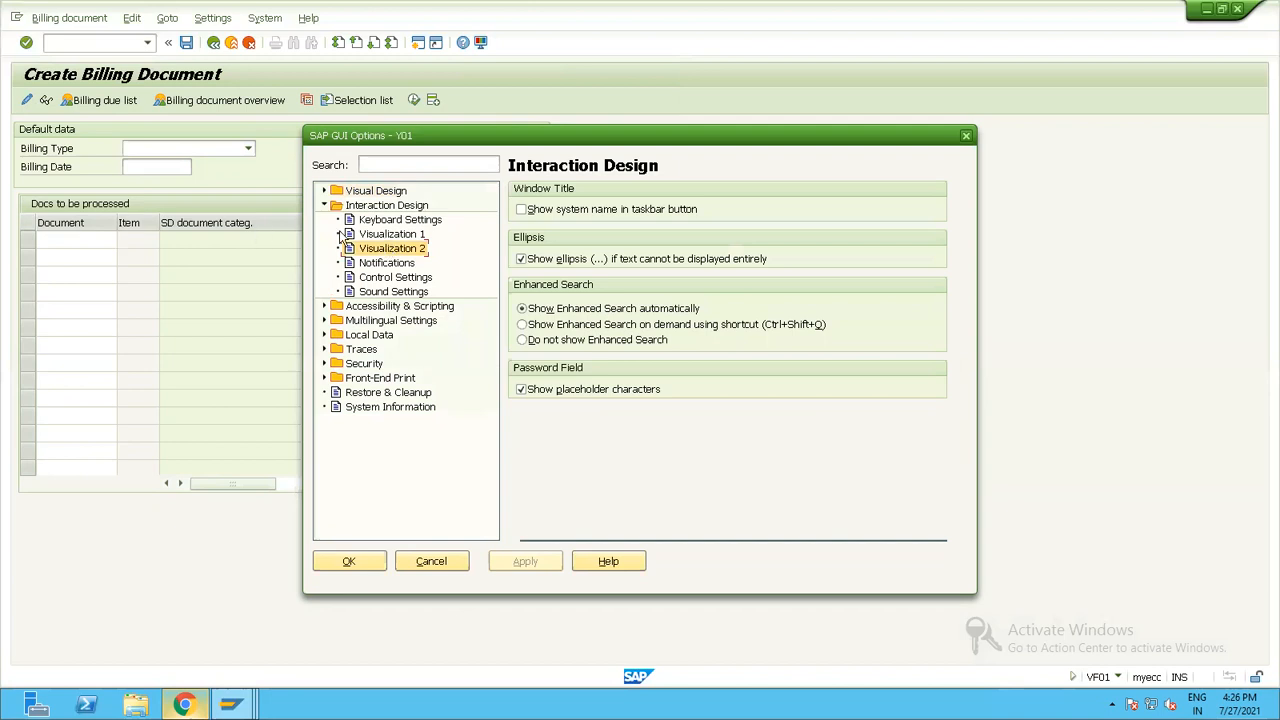
left_click(386, 240)
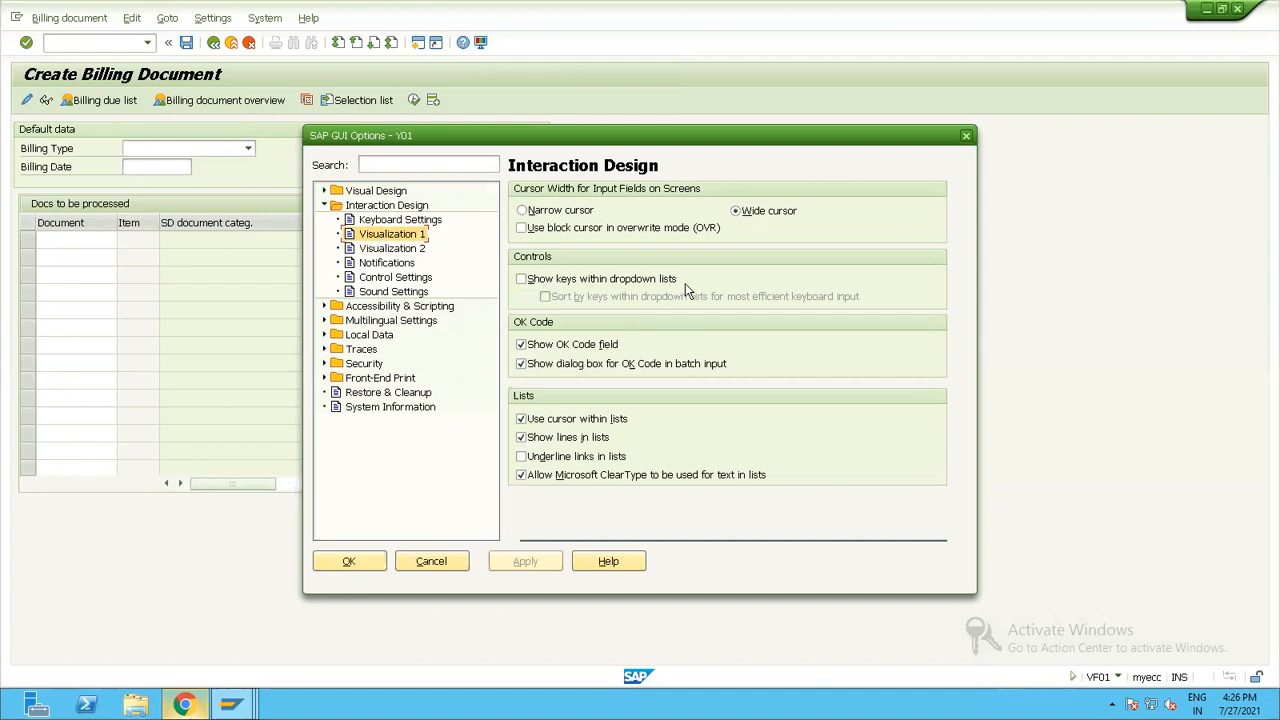
left_click(520, 280)
left_click(525, 561)
left_click(348, 561)
Look through the billing types with their keys and set the billing type to IV Intercompany billing.
left_click(200, 150)
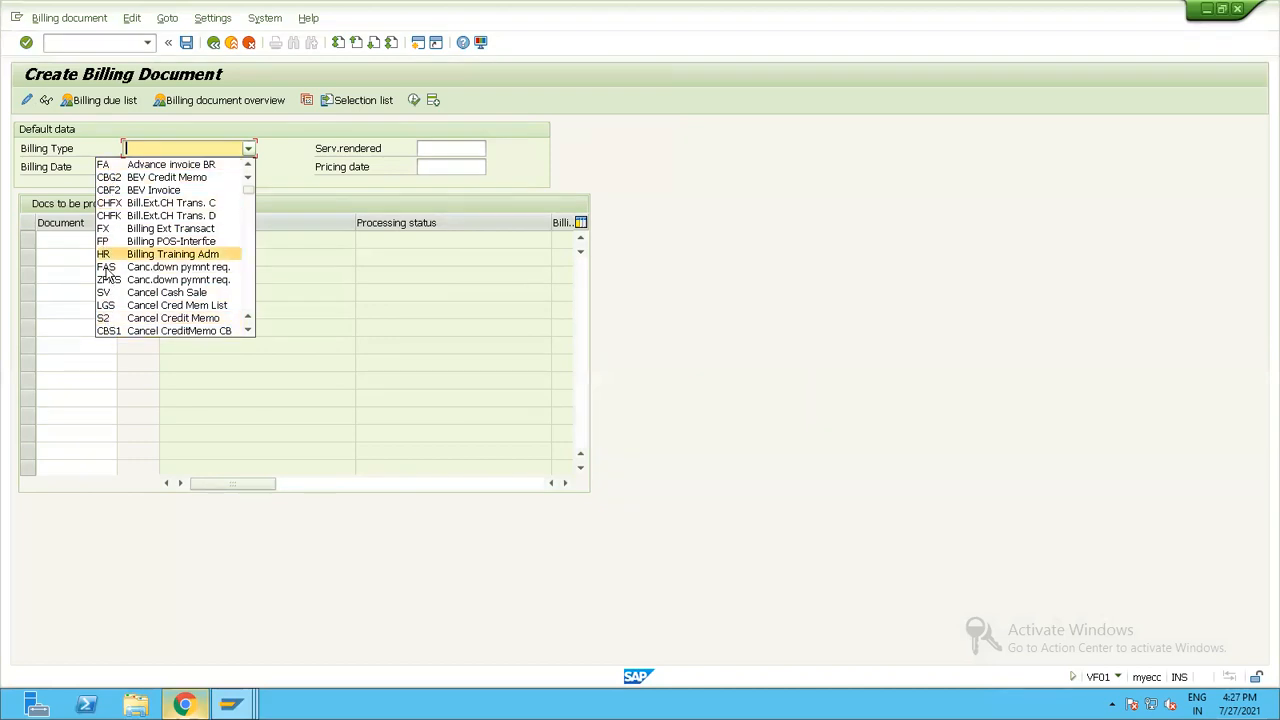
scroll(130, 292, "down", 3)
scroll(131, 290, "down", 9)
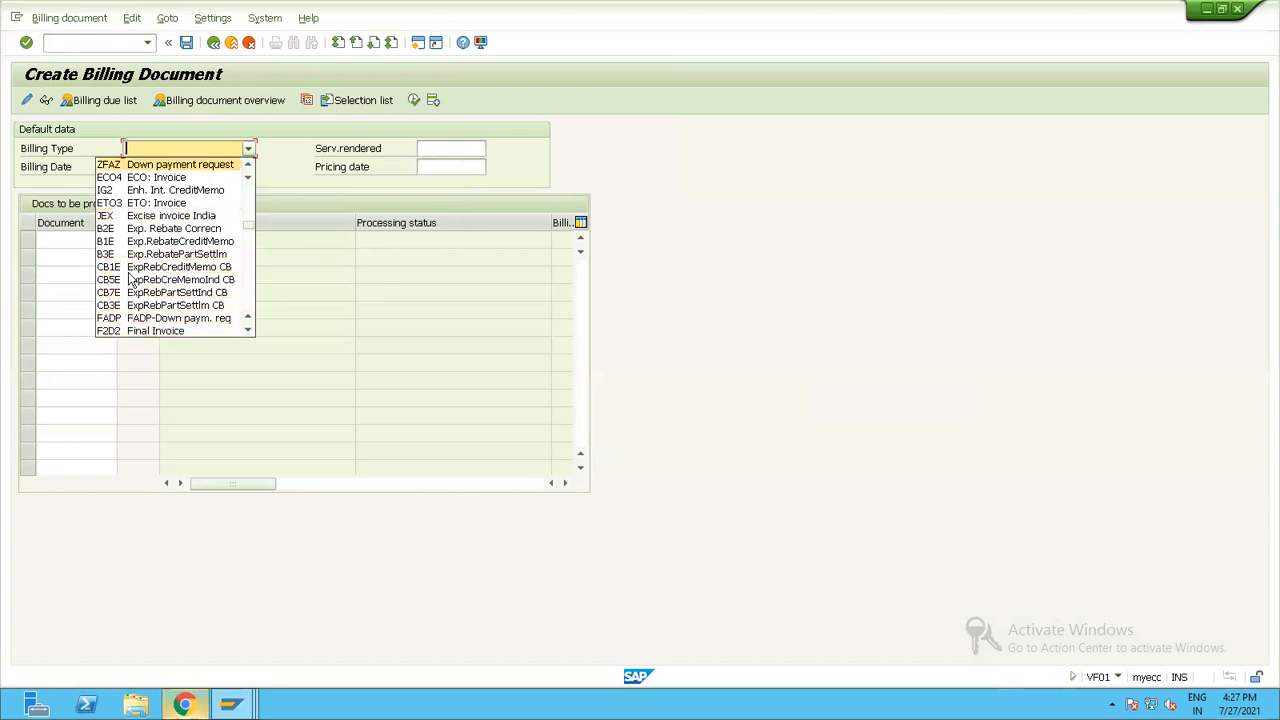
scroll(118, 306, "down", 3)
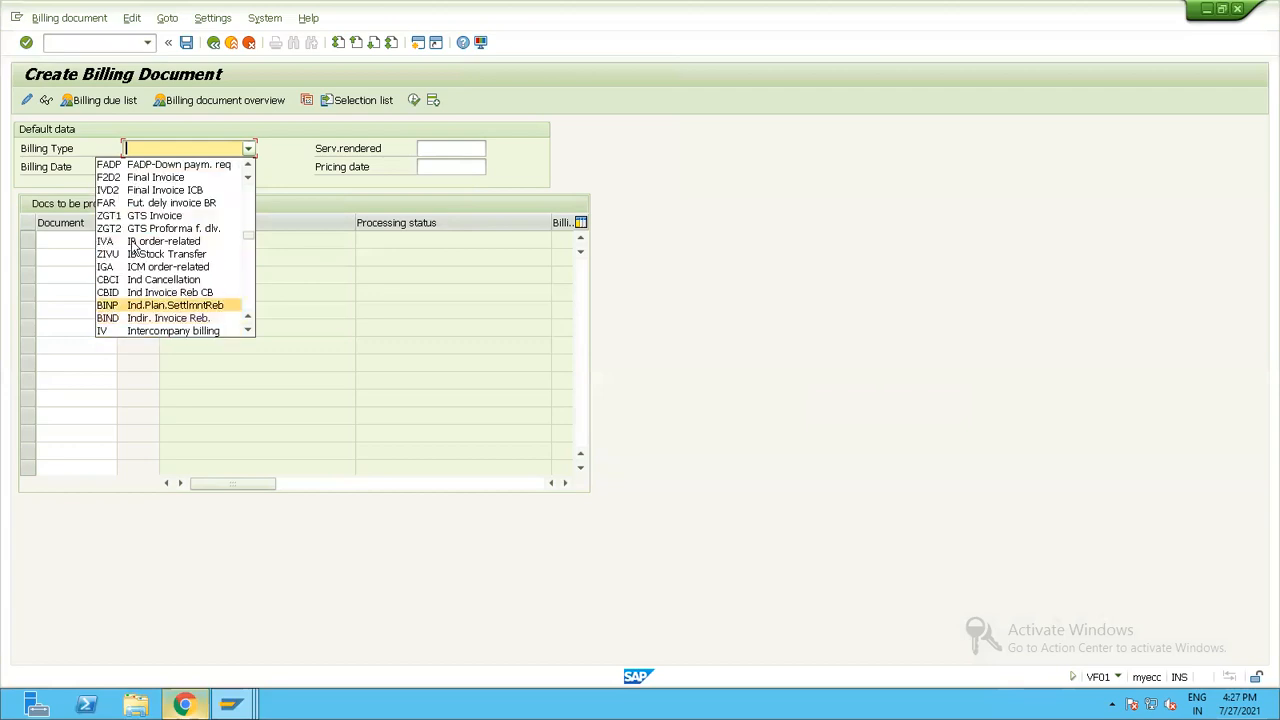
scroll(135, 312, "down", 3)
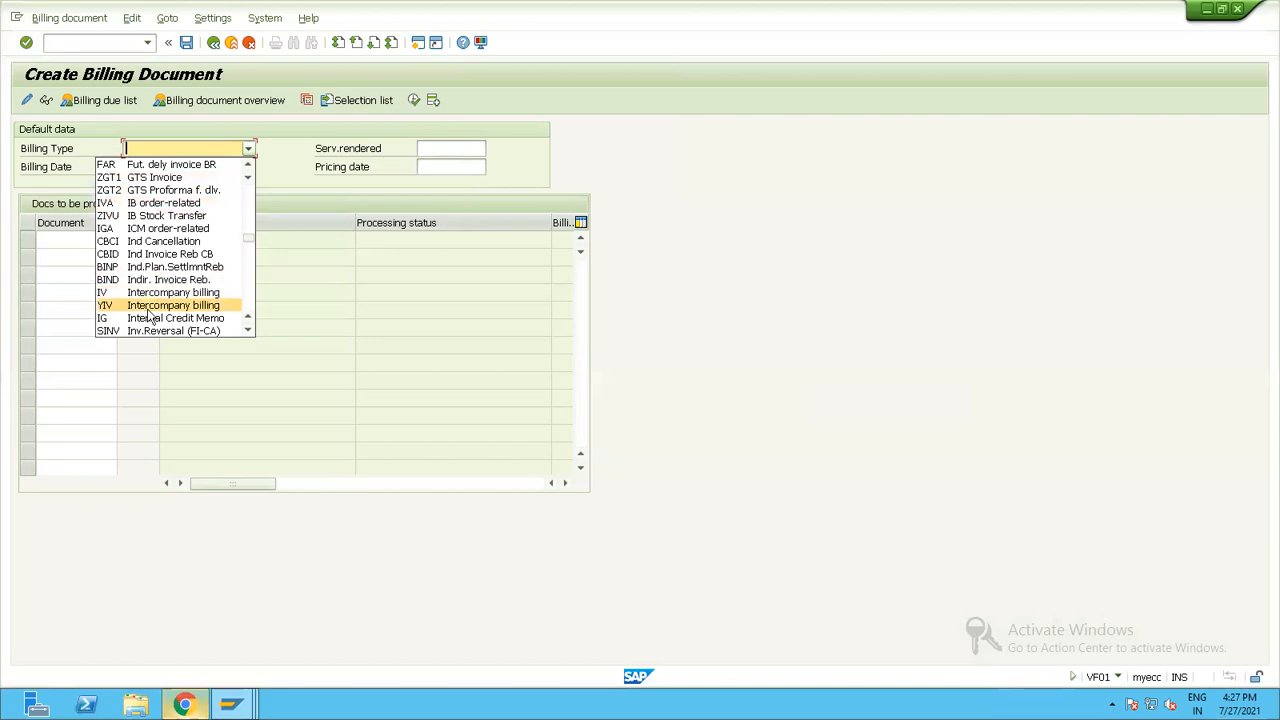
left_click(106, 293)
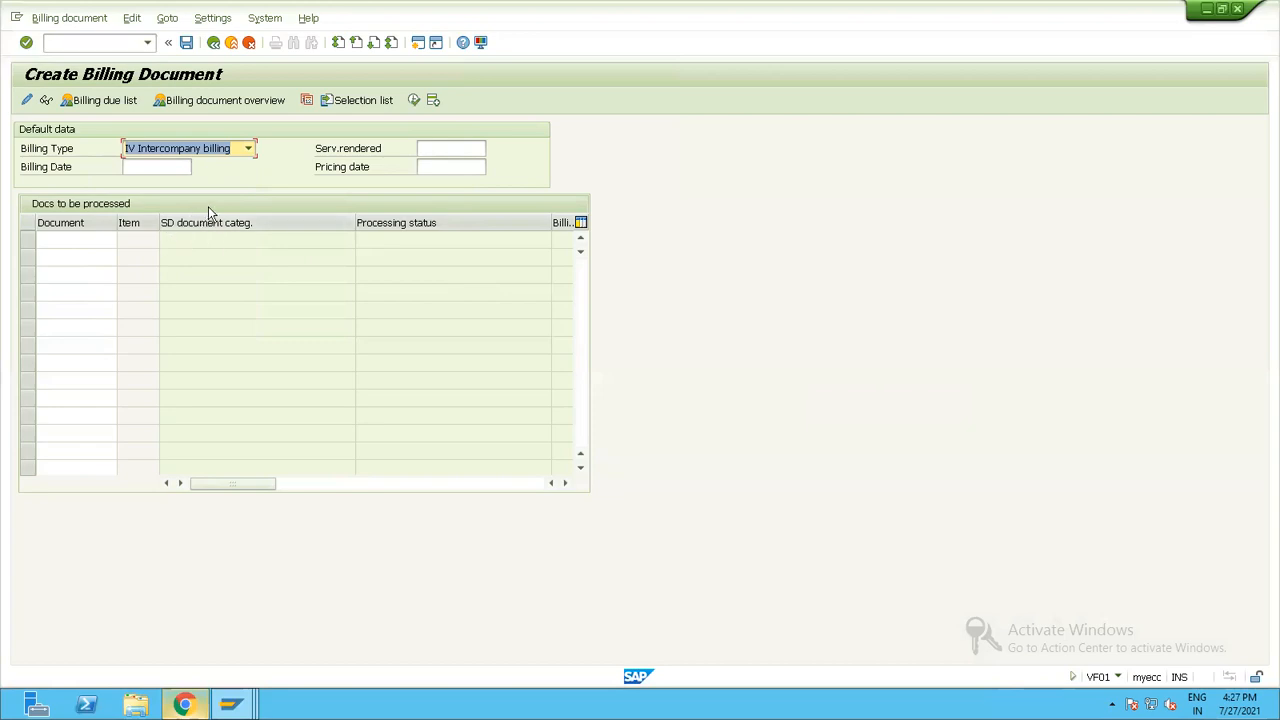
Run transaction VD03 and display the customer for sales organization PU01, distribution channel 1A and division 1A.
left_click(70, 45)
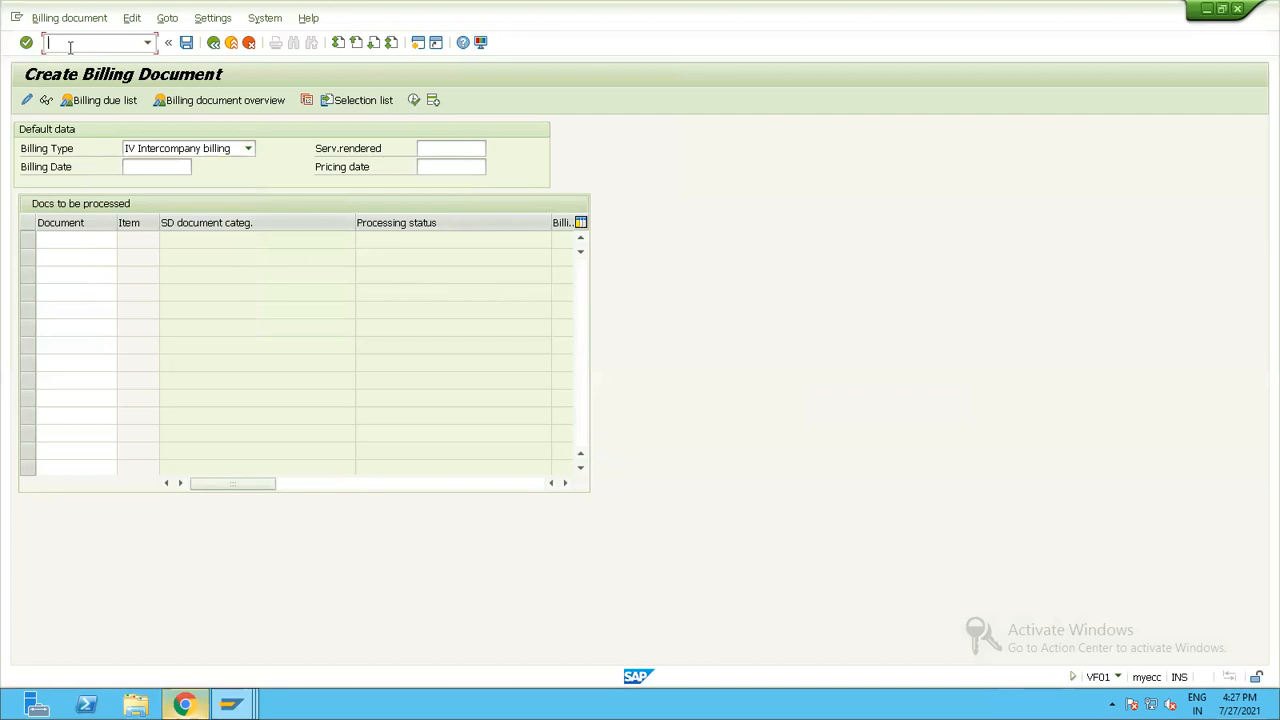
type("/nxd02")
key("Return")
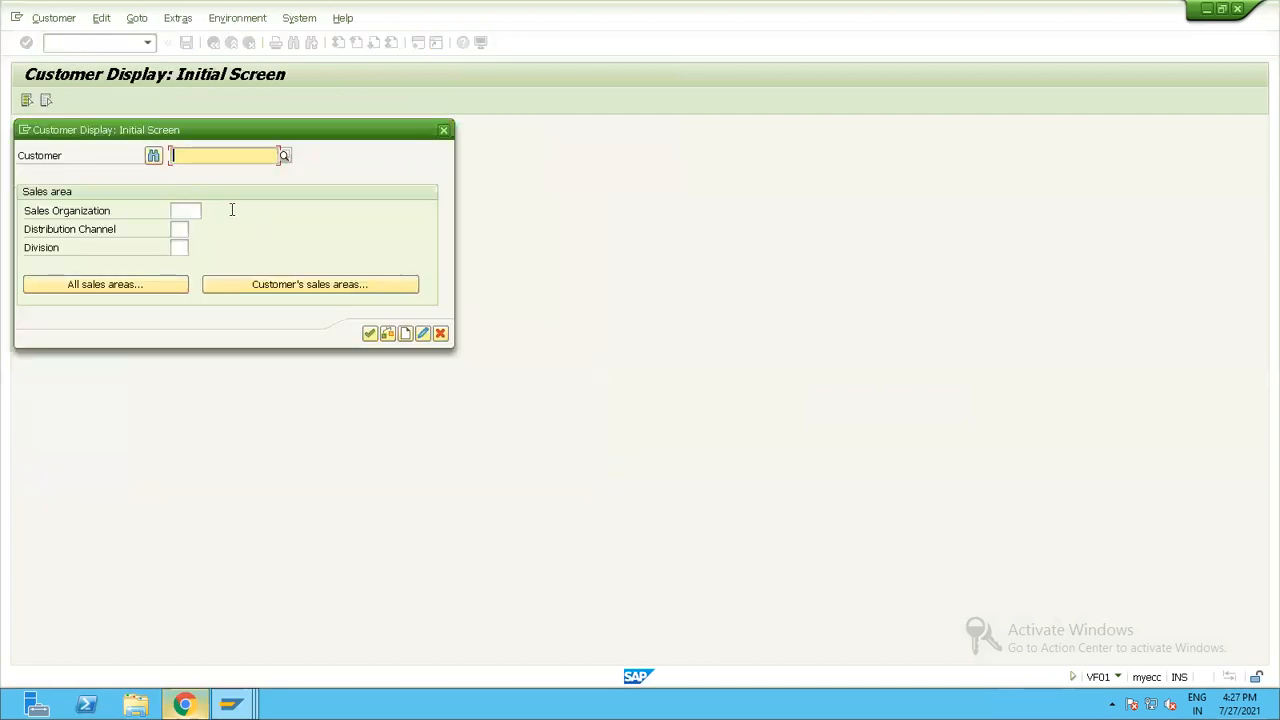
left_click(222, 171)
left_click(279, 289)
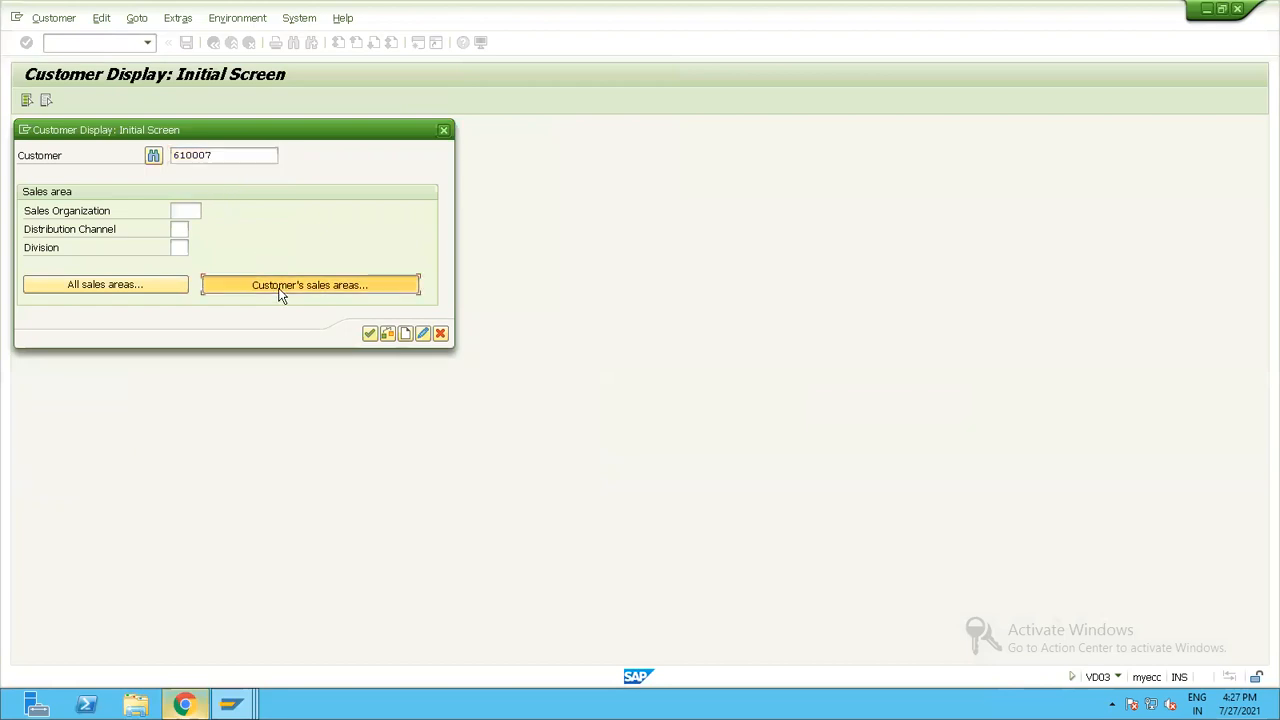
double_click(33, 263)
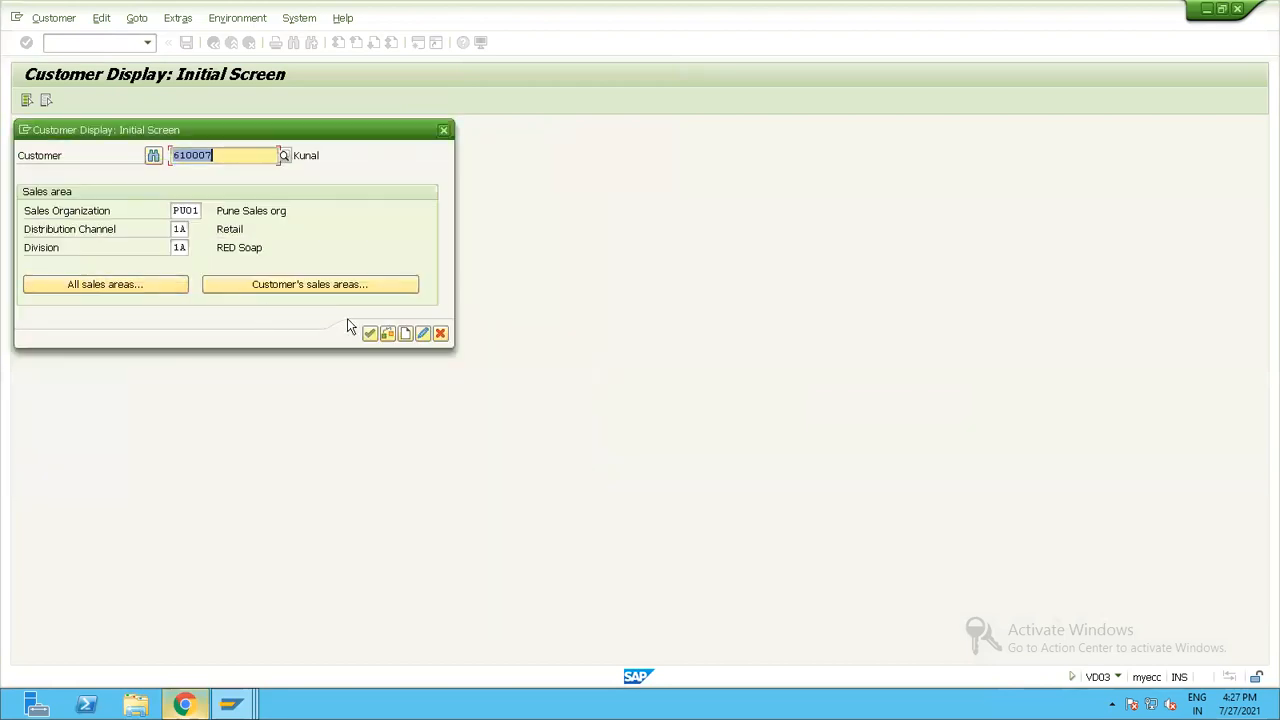
left_click(369, 334)
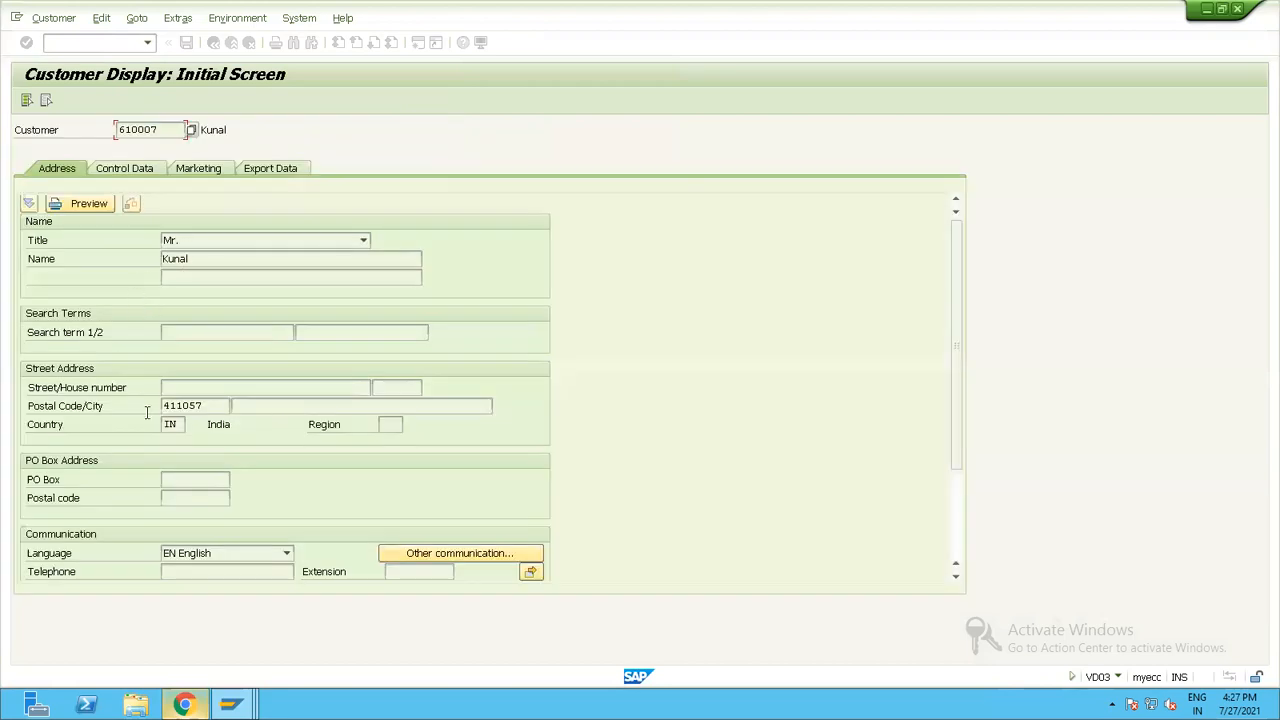
Switch to the customer's sales area data and examine the shipping details and sales organization.
left_click(180, 102)
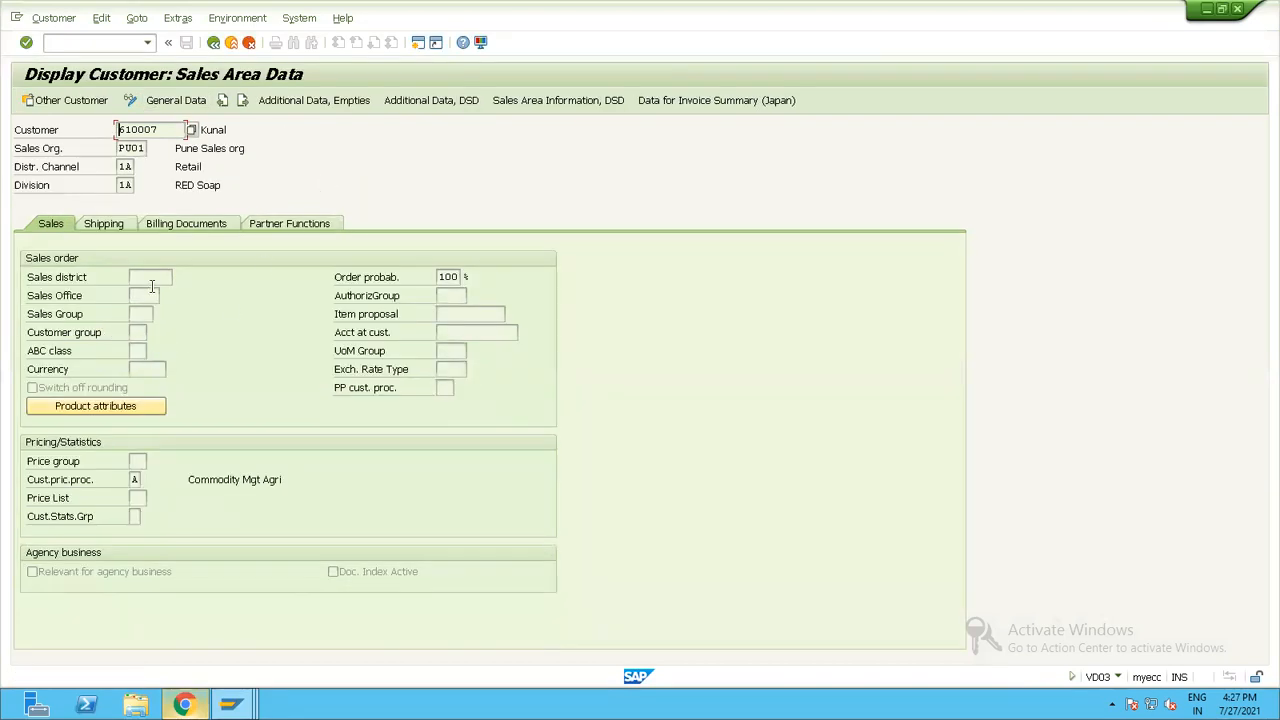
left_click(120, 224)
left_click(172, 296)
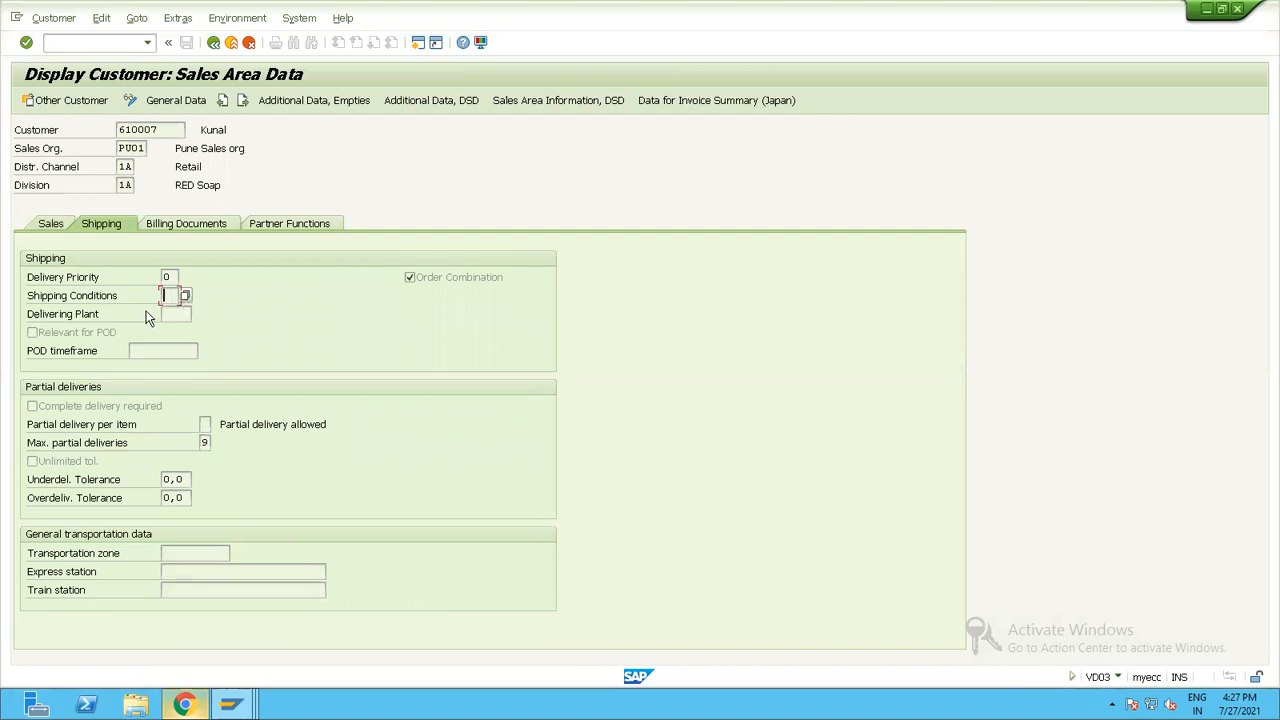
left_click(141, 148)
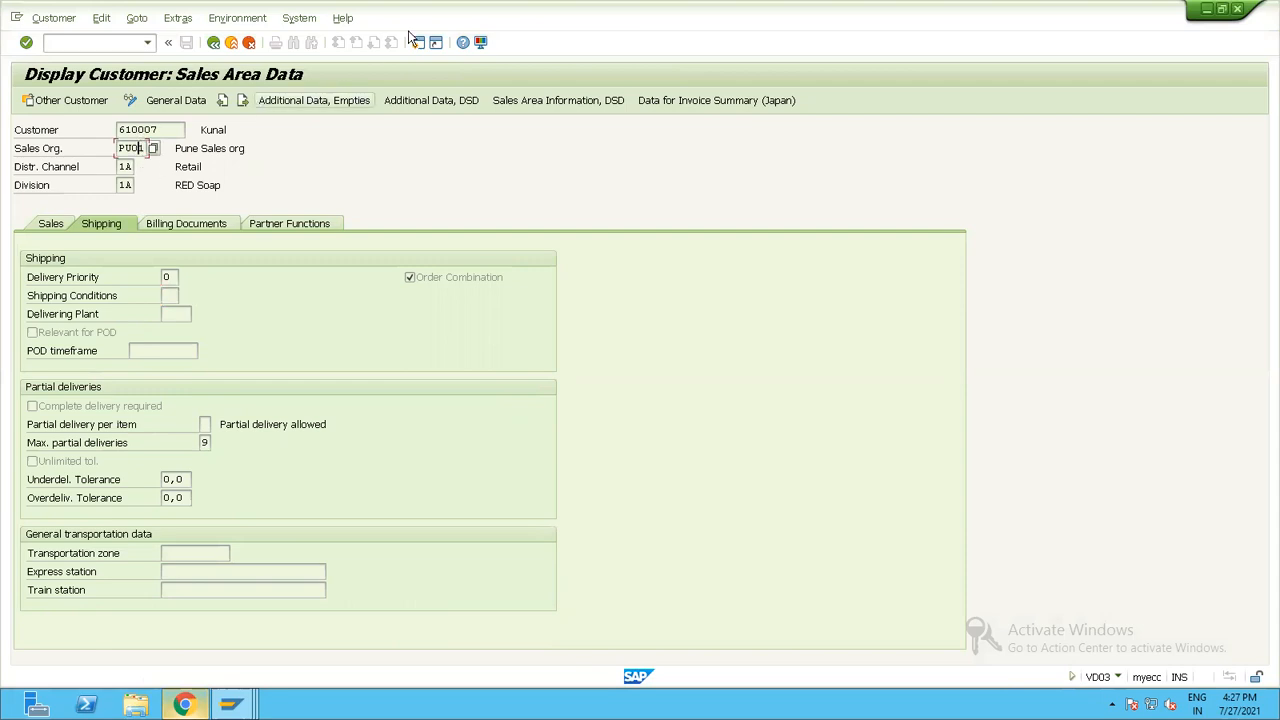
Review the dropdown key settings in the SAP GUI options, close them and leave the customer display for SAP Easy Access.
left_click(480, 42)
left_click(506, 60)
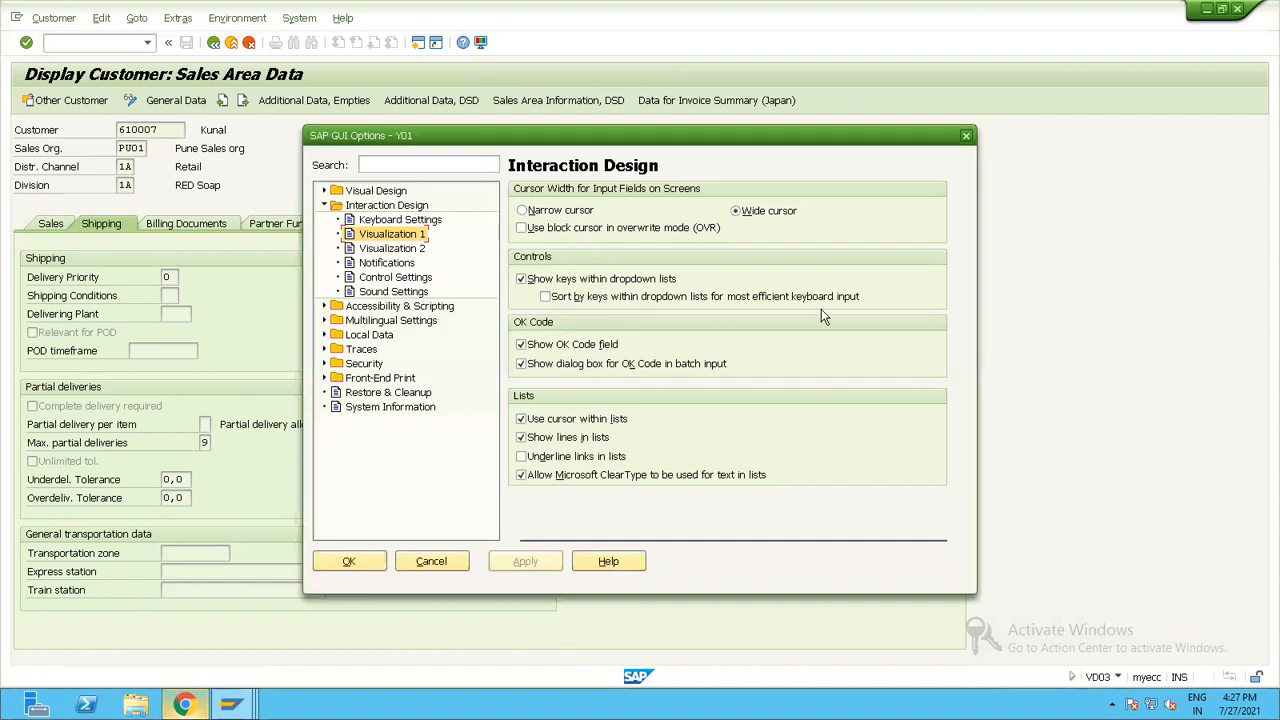
left_click(966, 136)
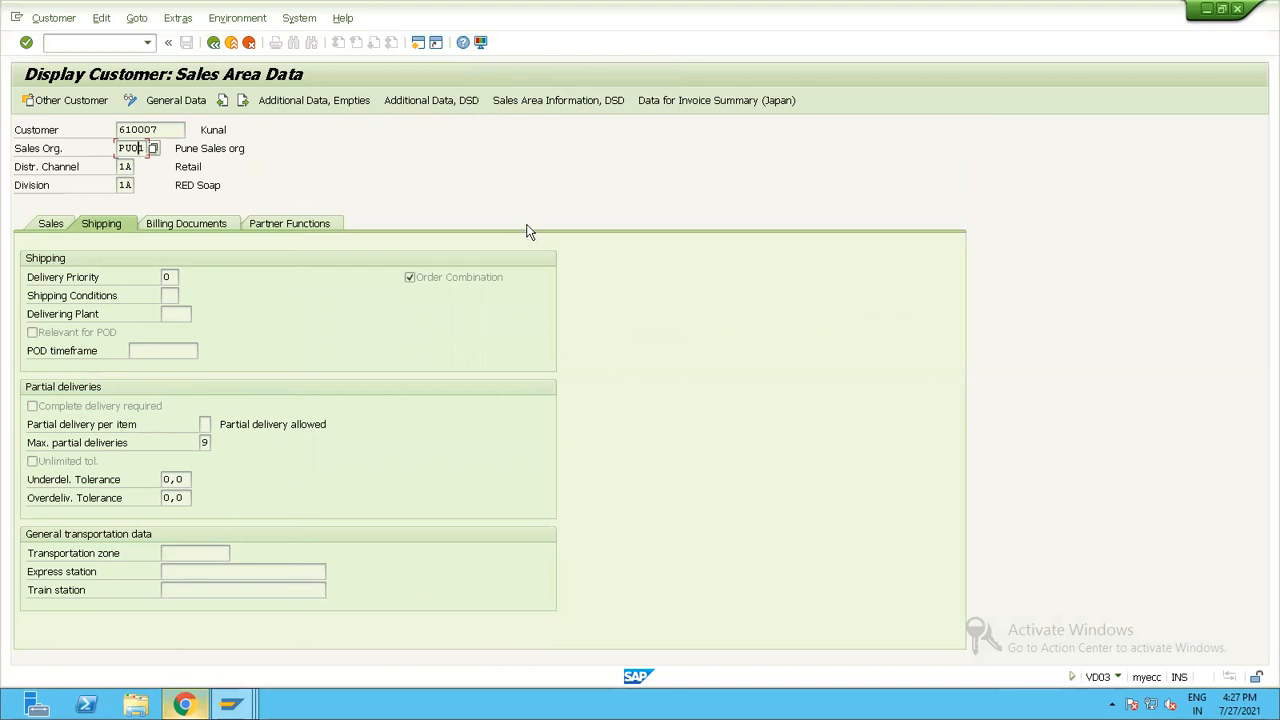
key("F3")
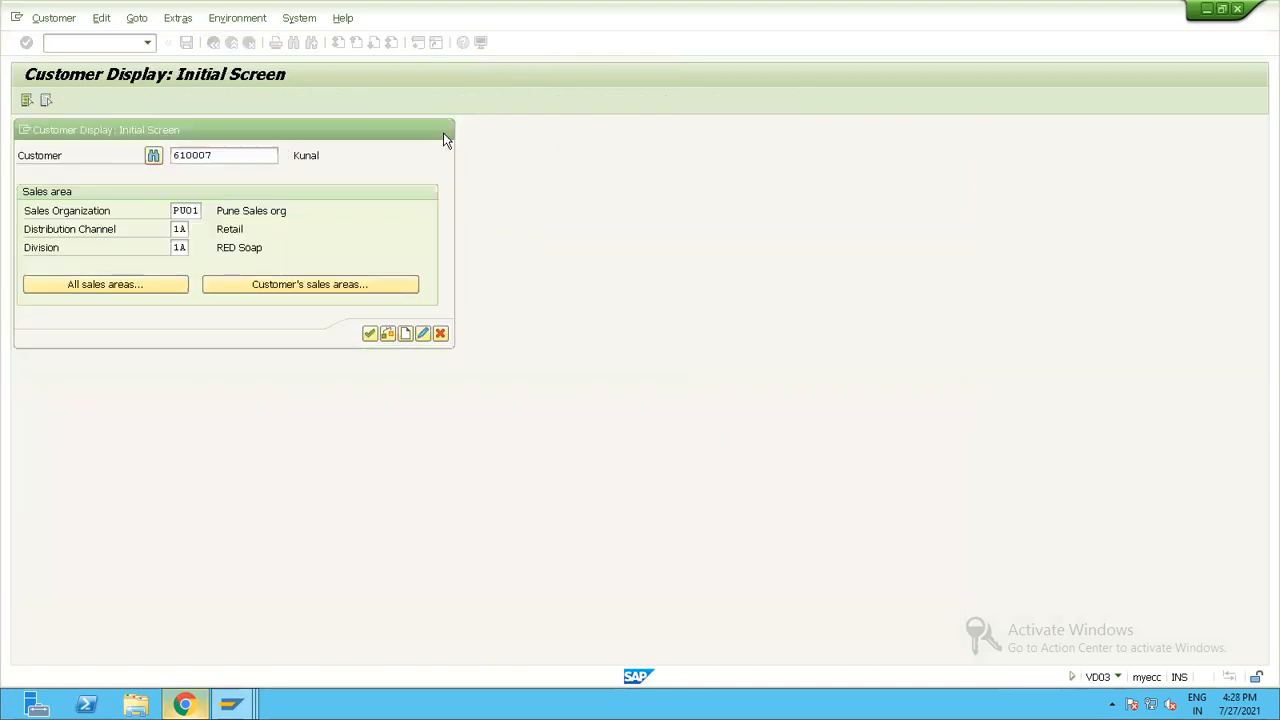
key("F3")
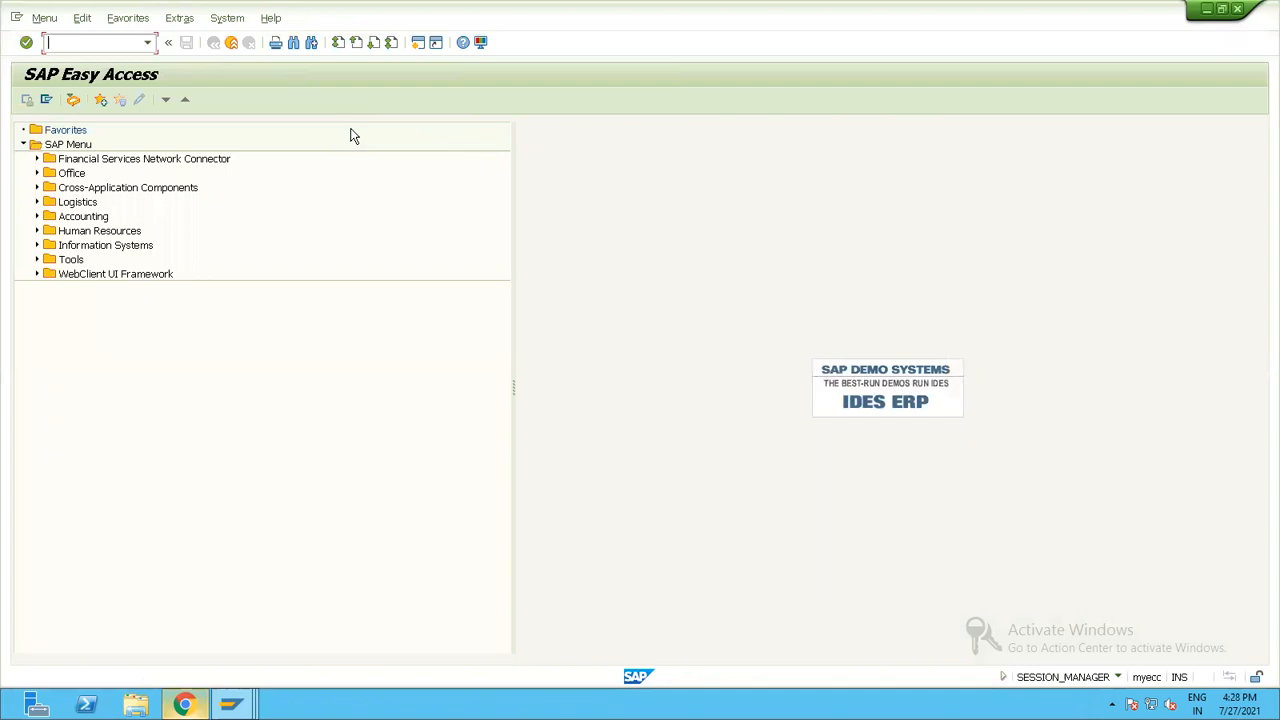